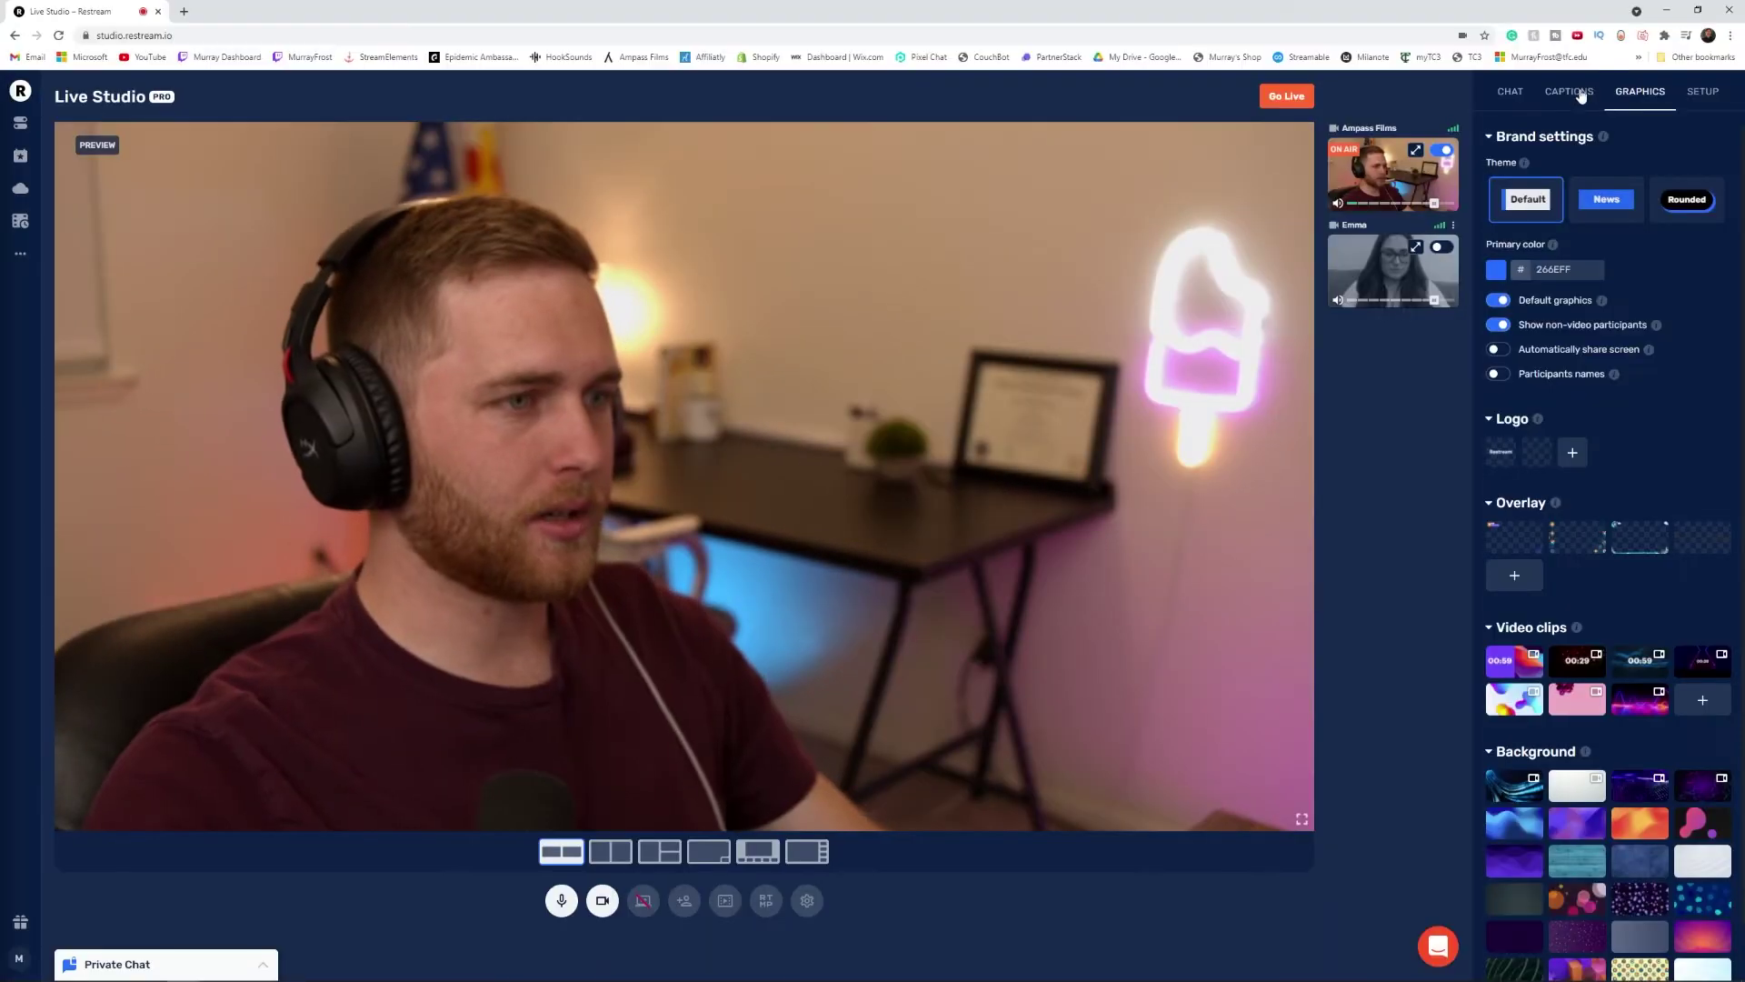
Briefly show the host's Filmmaker | Editor | VFX caption on stream, then hide it.
left_click(1581, 94)
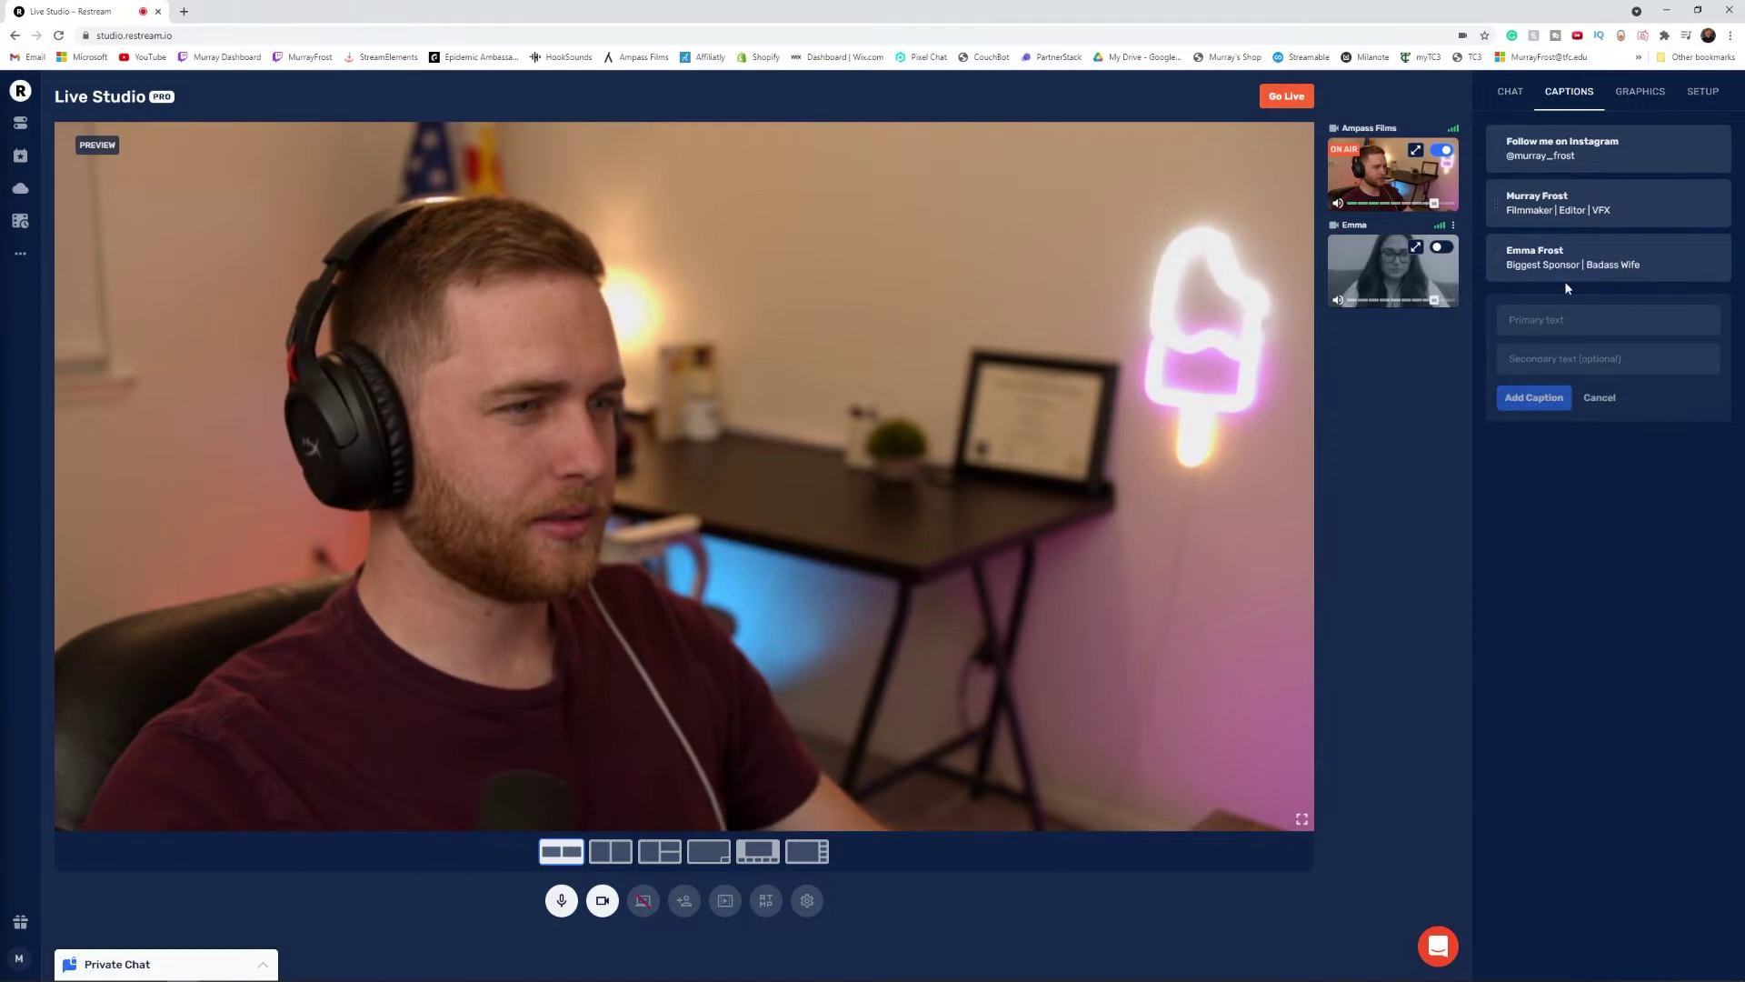
left_click(1564, 202)
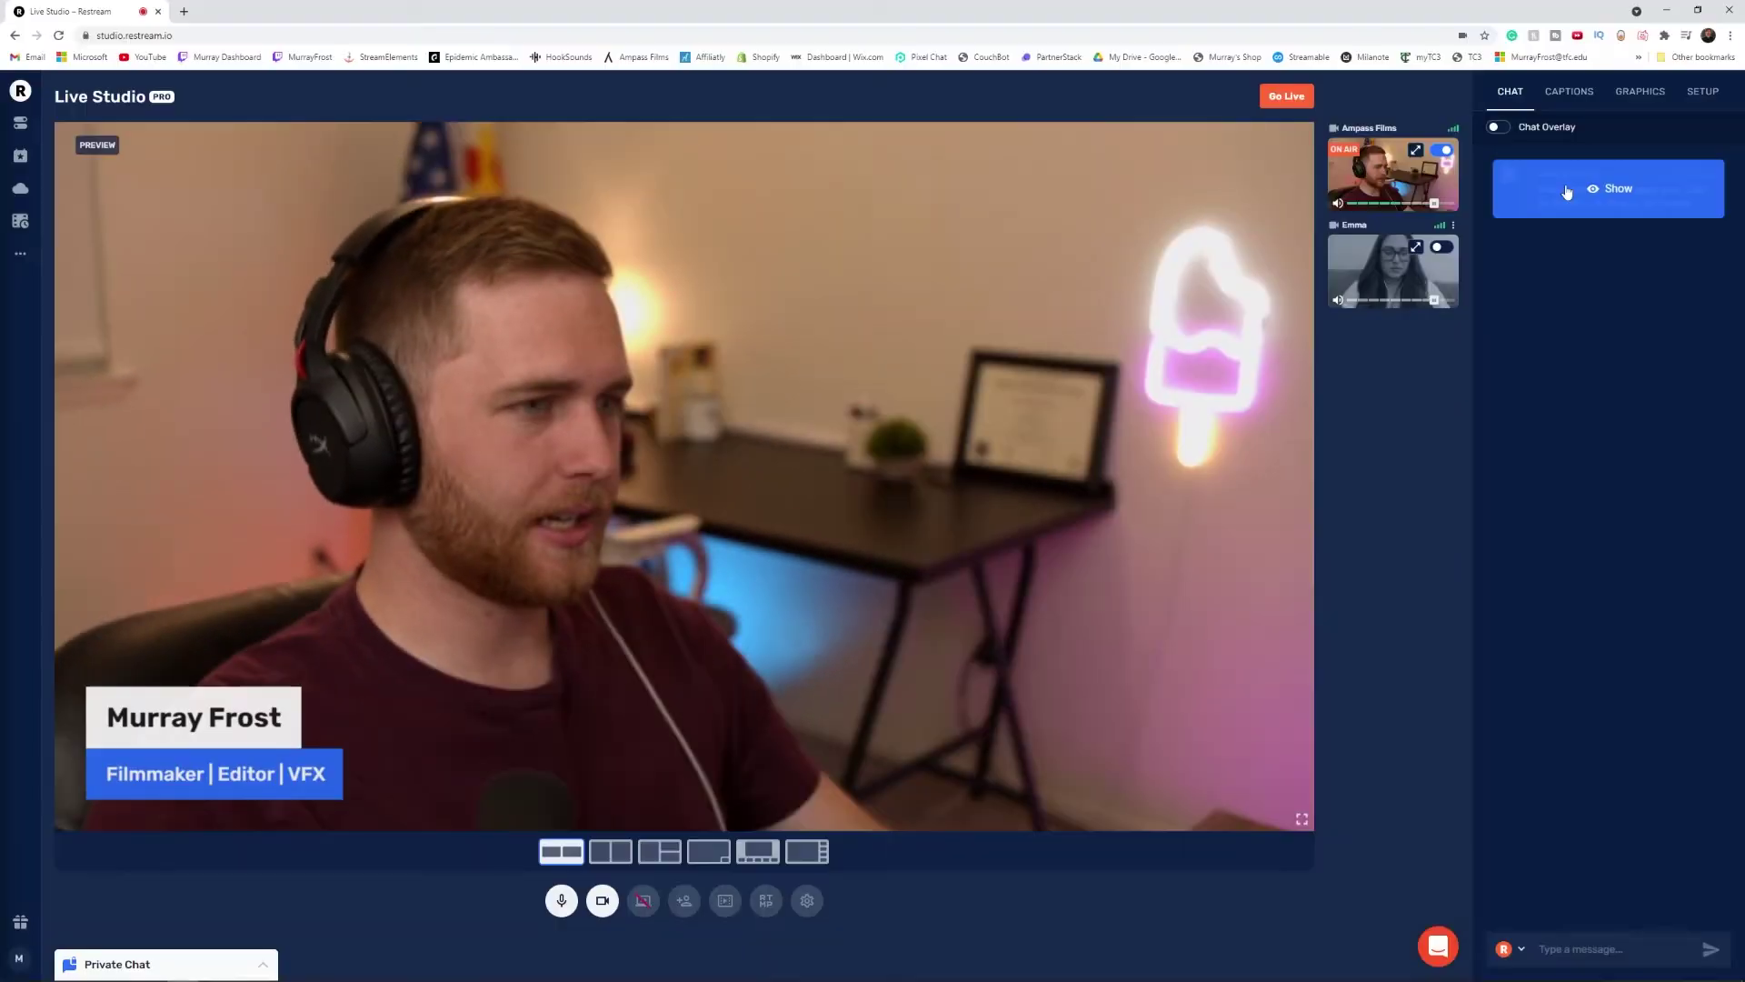
left_click(1608, 205)
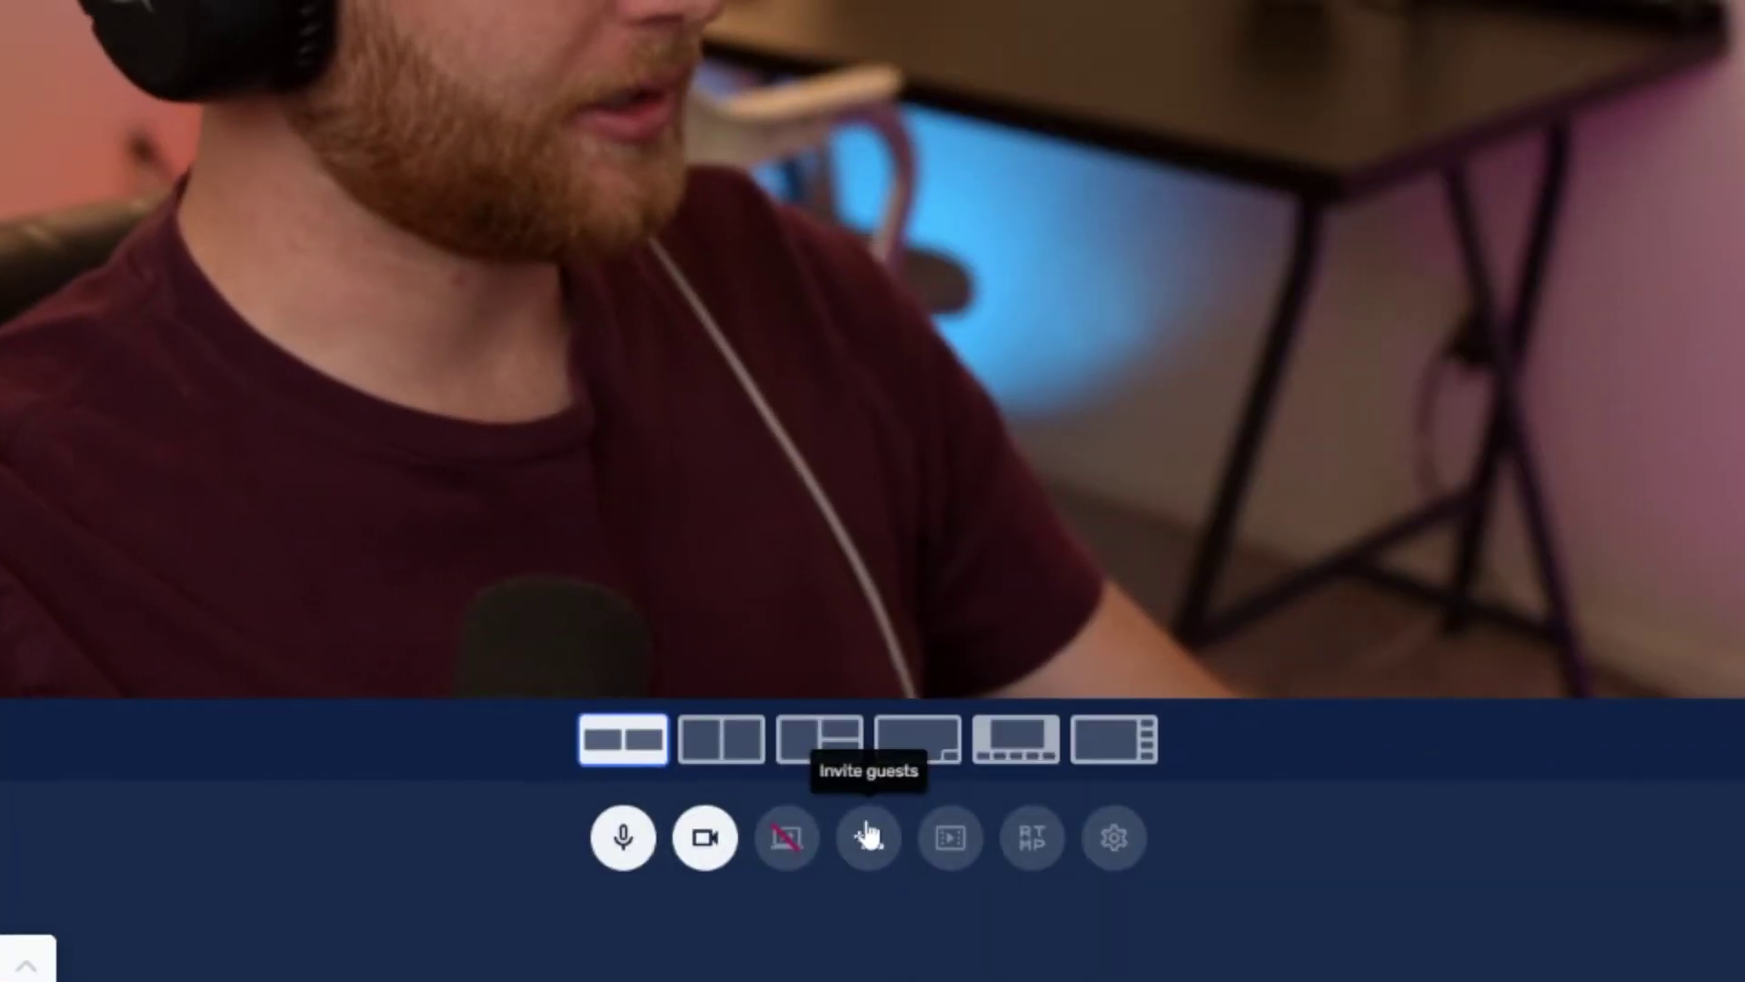
Get the guest invite link, close it, and bring the guest's feed onto the stage.
left_click(684, 899)
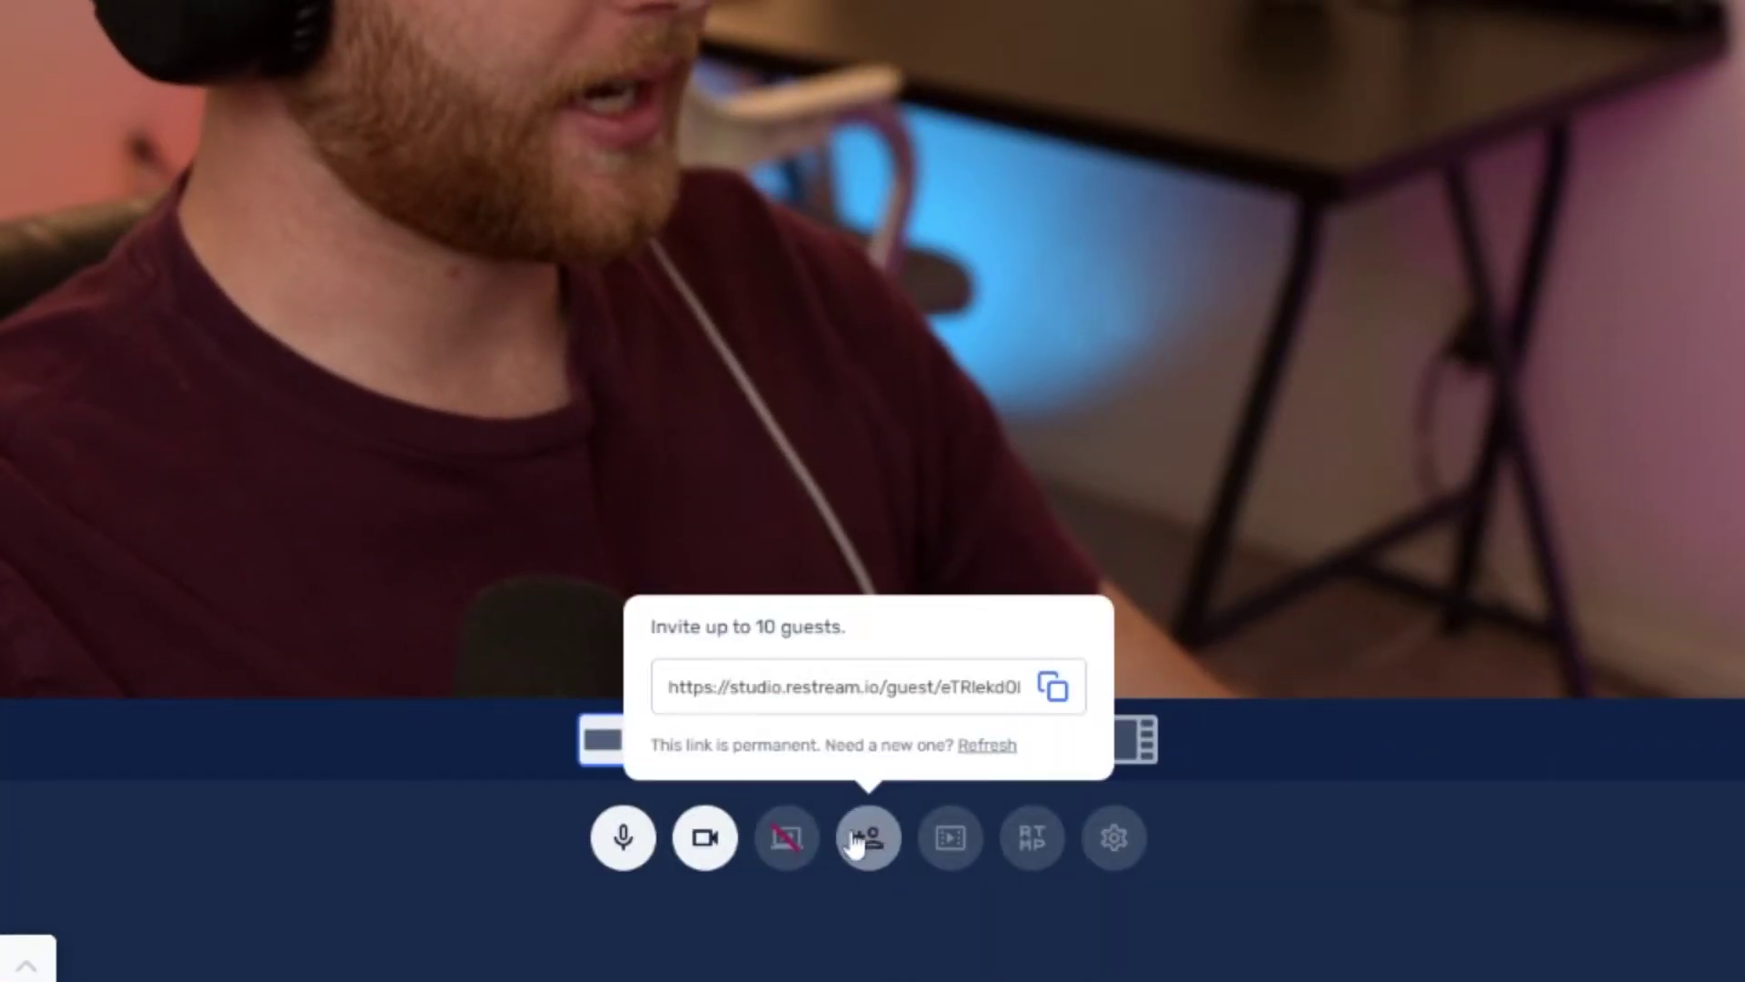
left_click(1300, 871)
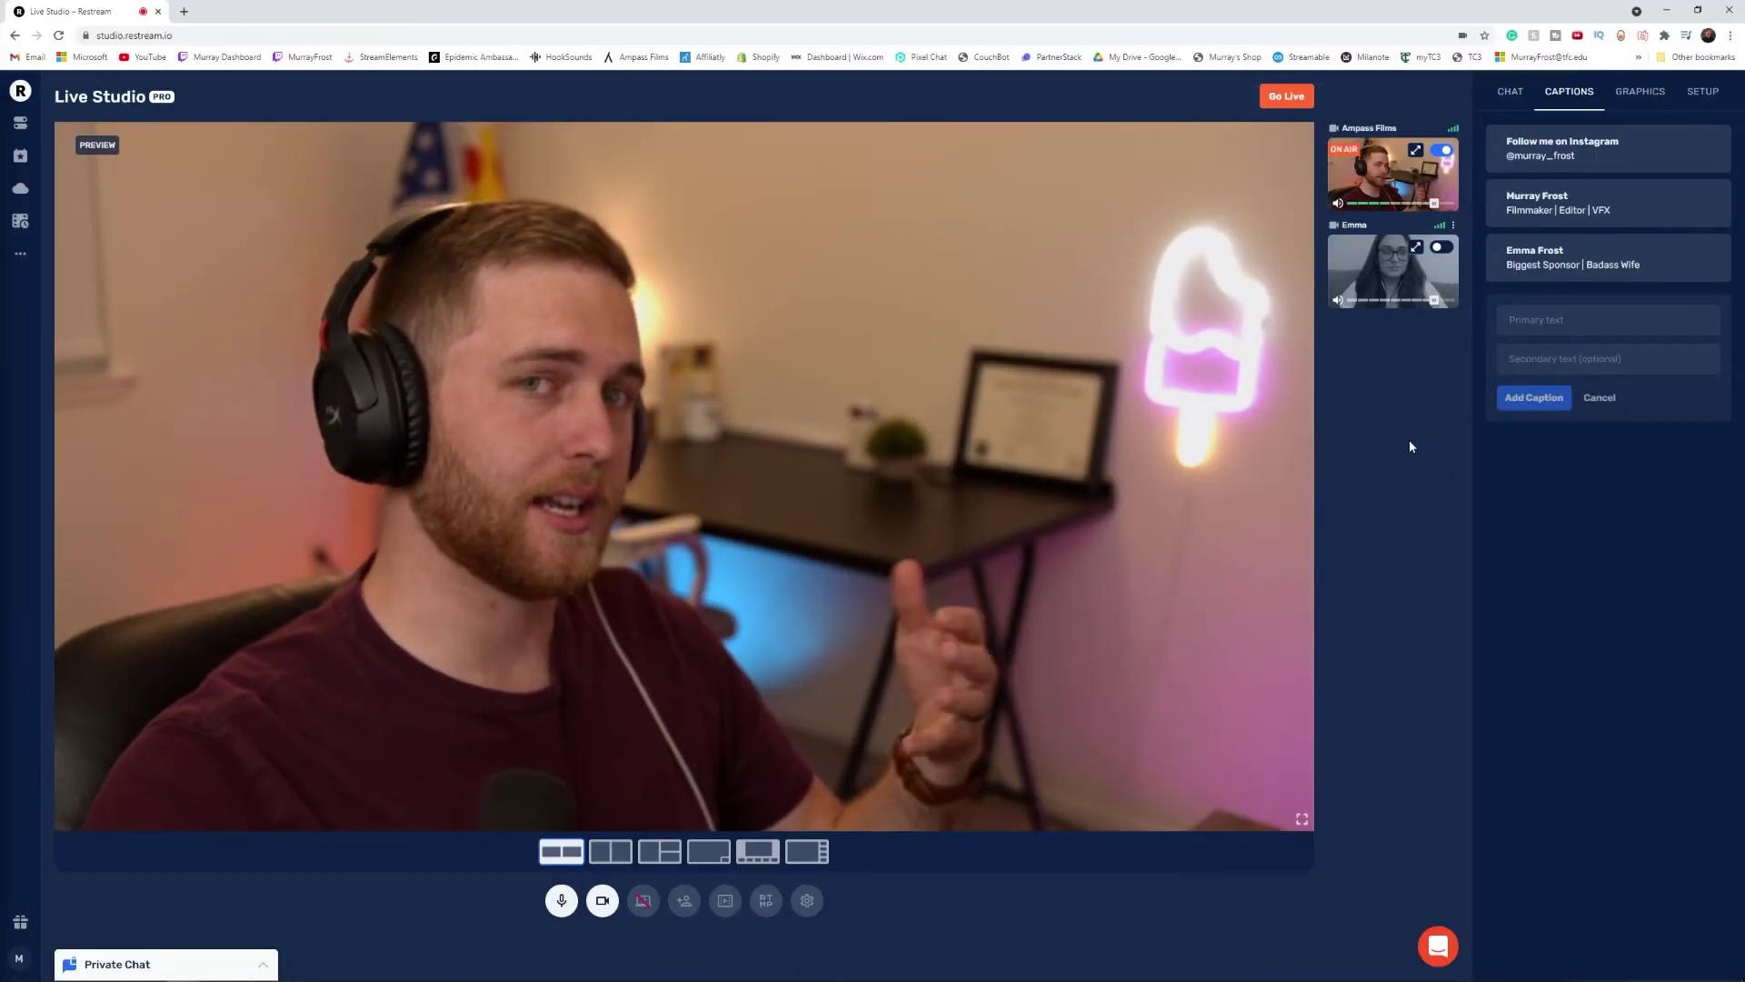
left_click(1441, 246)
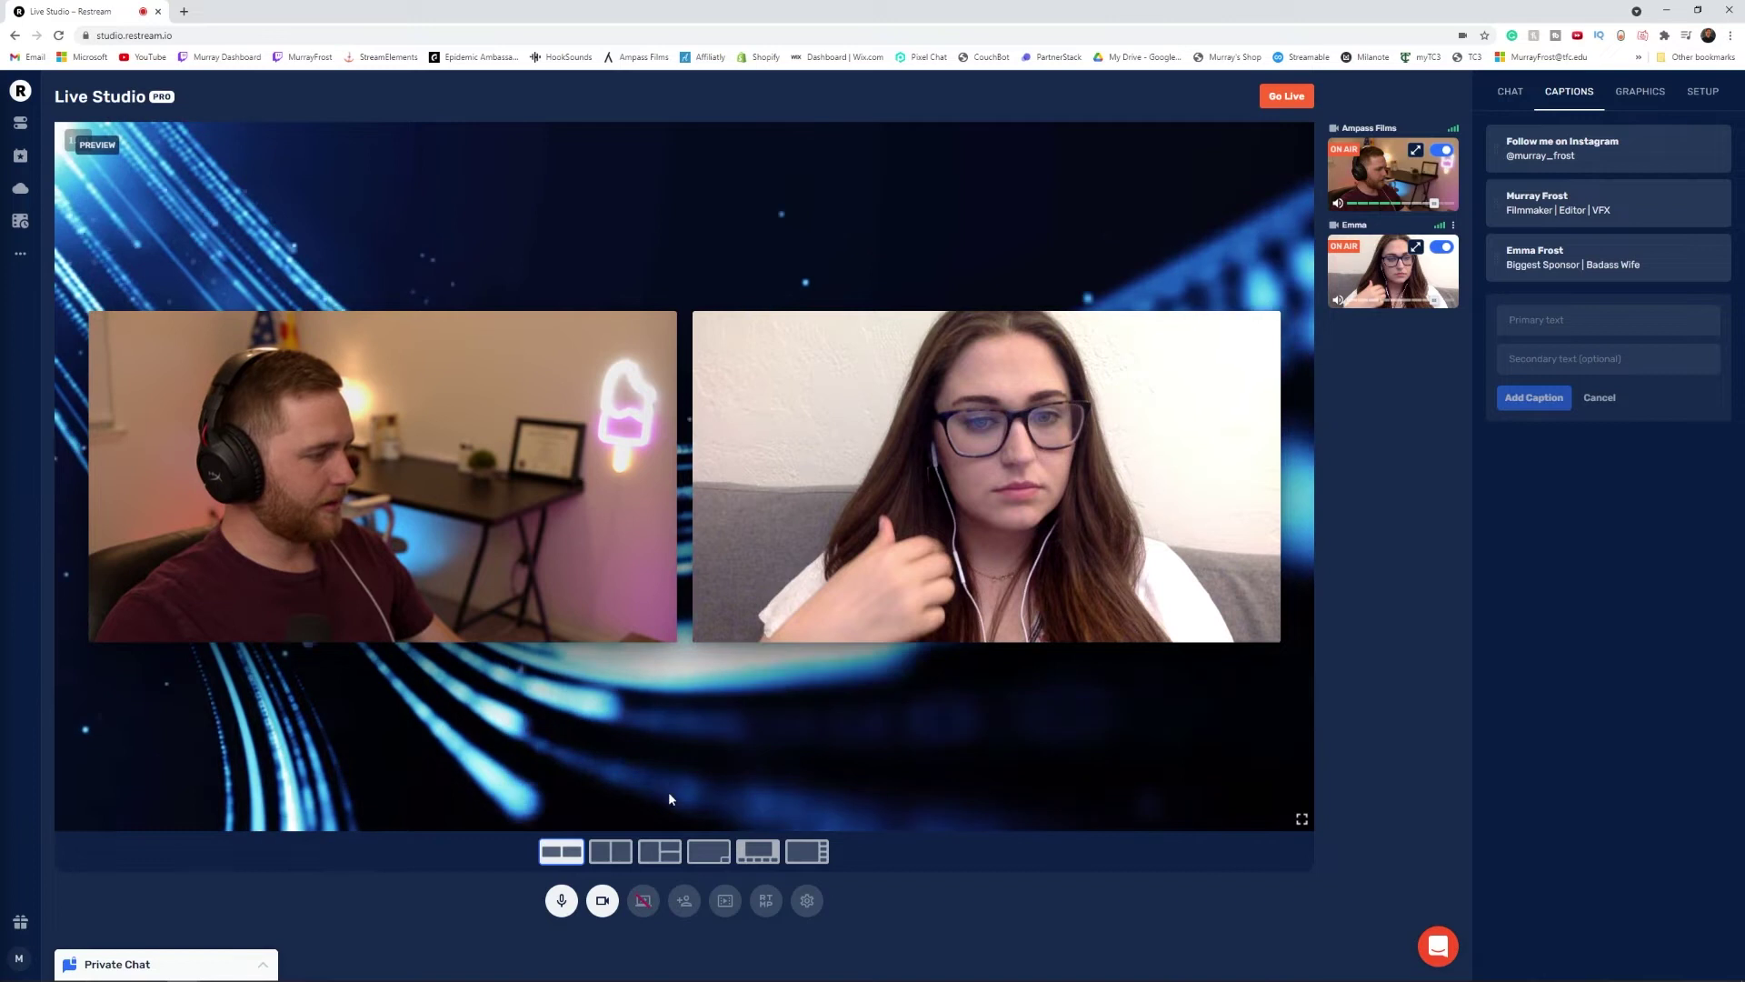
Try several backgrounds, settle on dark green swirls, and switch to the larger side-by-side layout.
left_click(1639, 92)
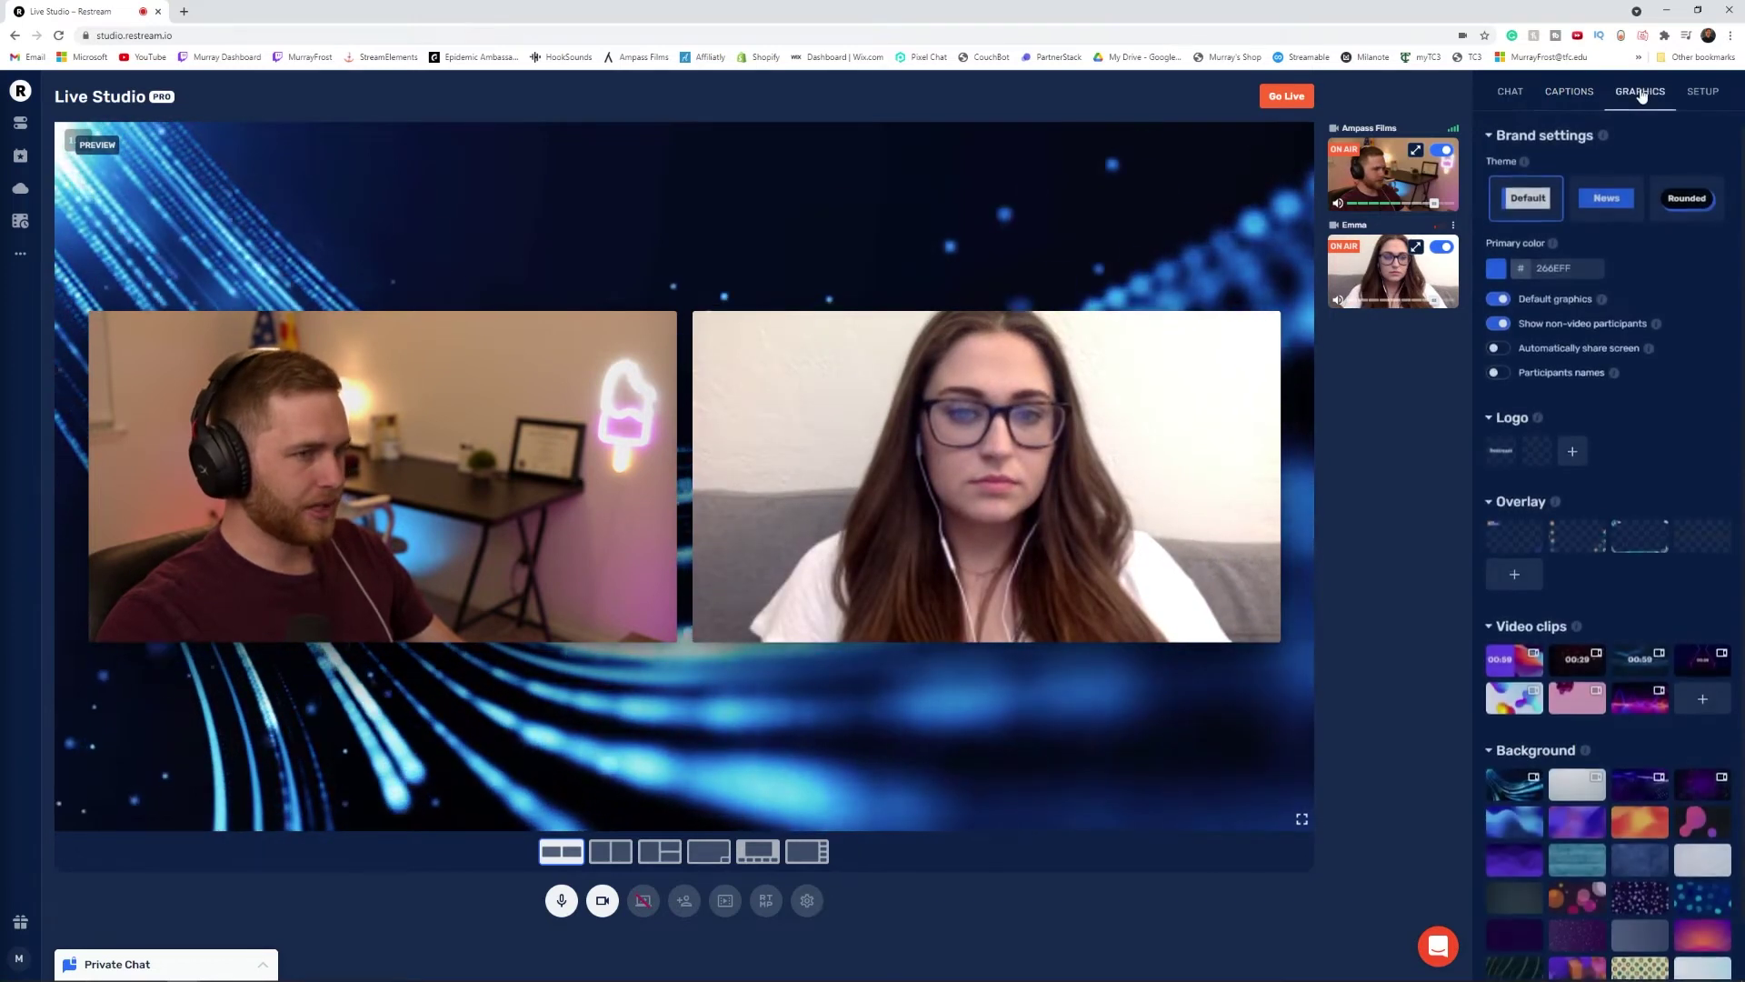
left_click(1640, 822)
left_click(1696, 829)
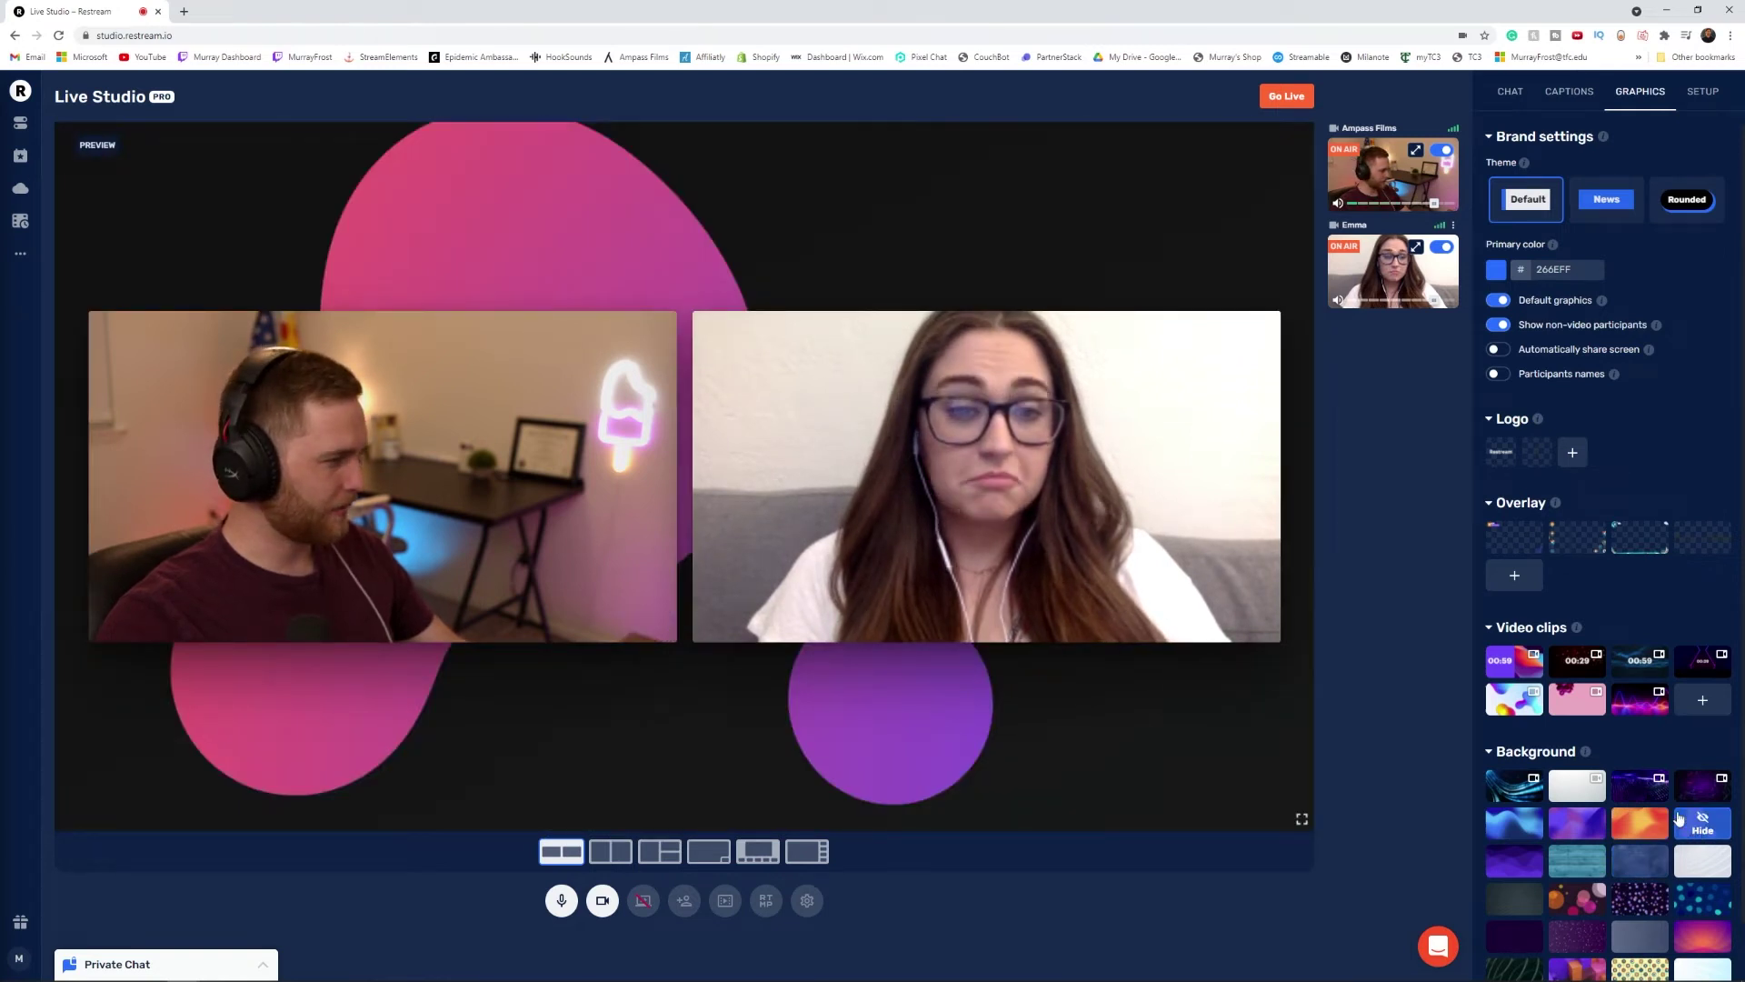
left_click(1676, 898)
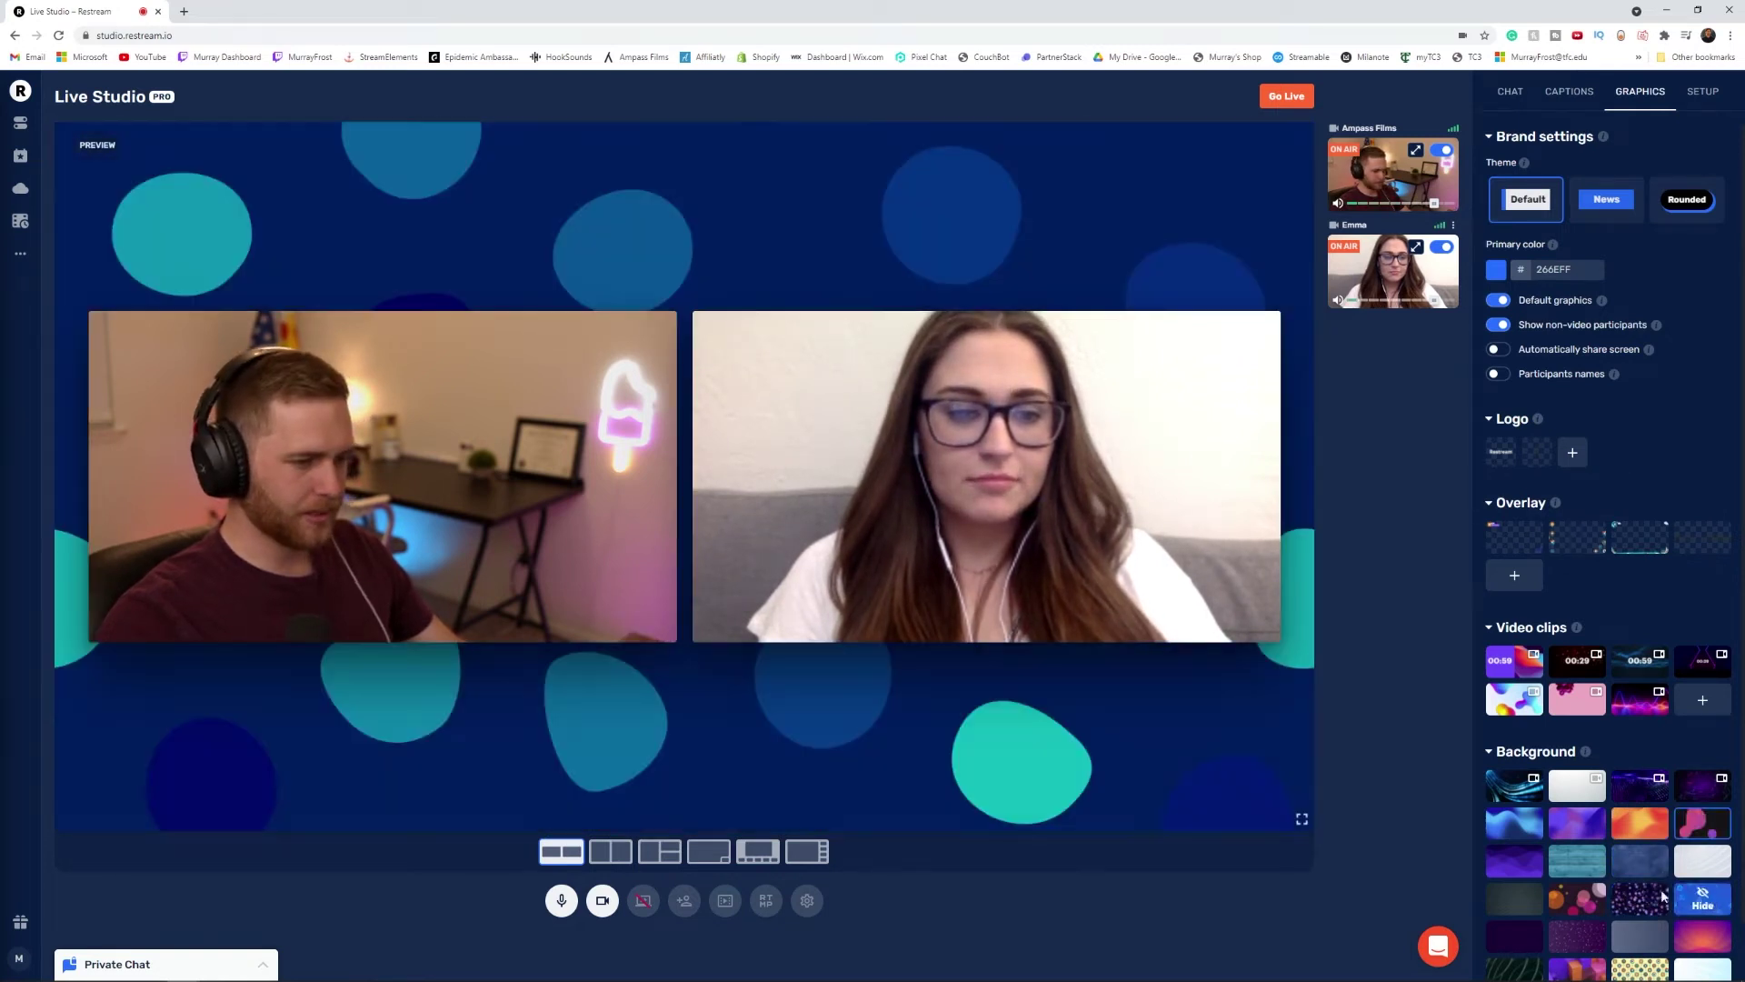
scroll(1630, 893, "down", 1)
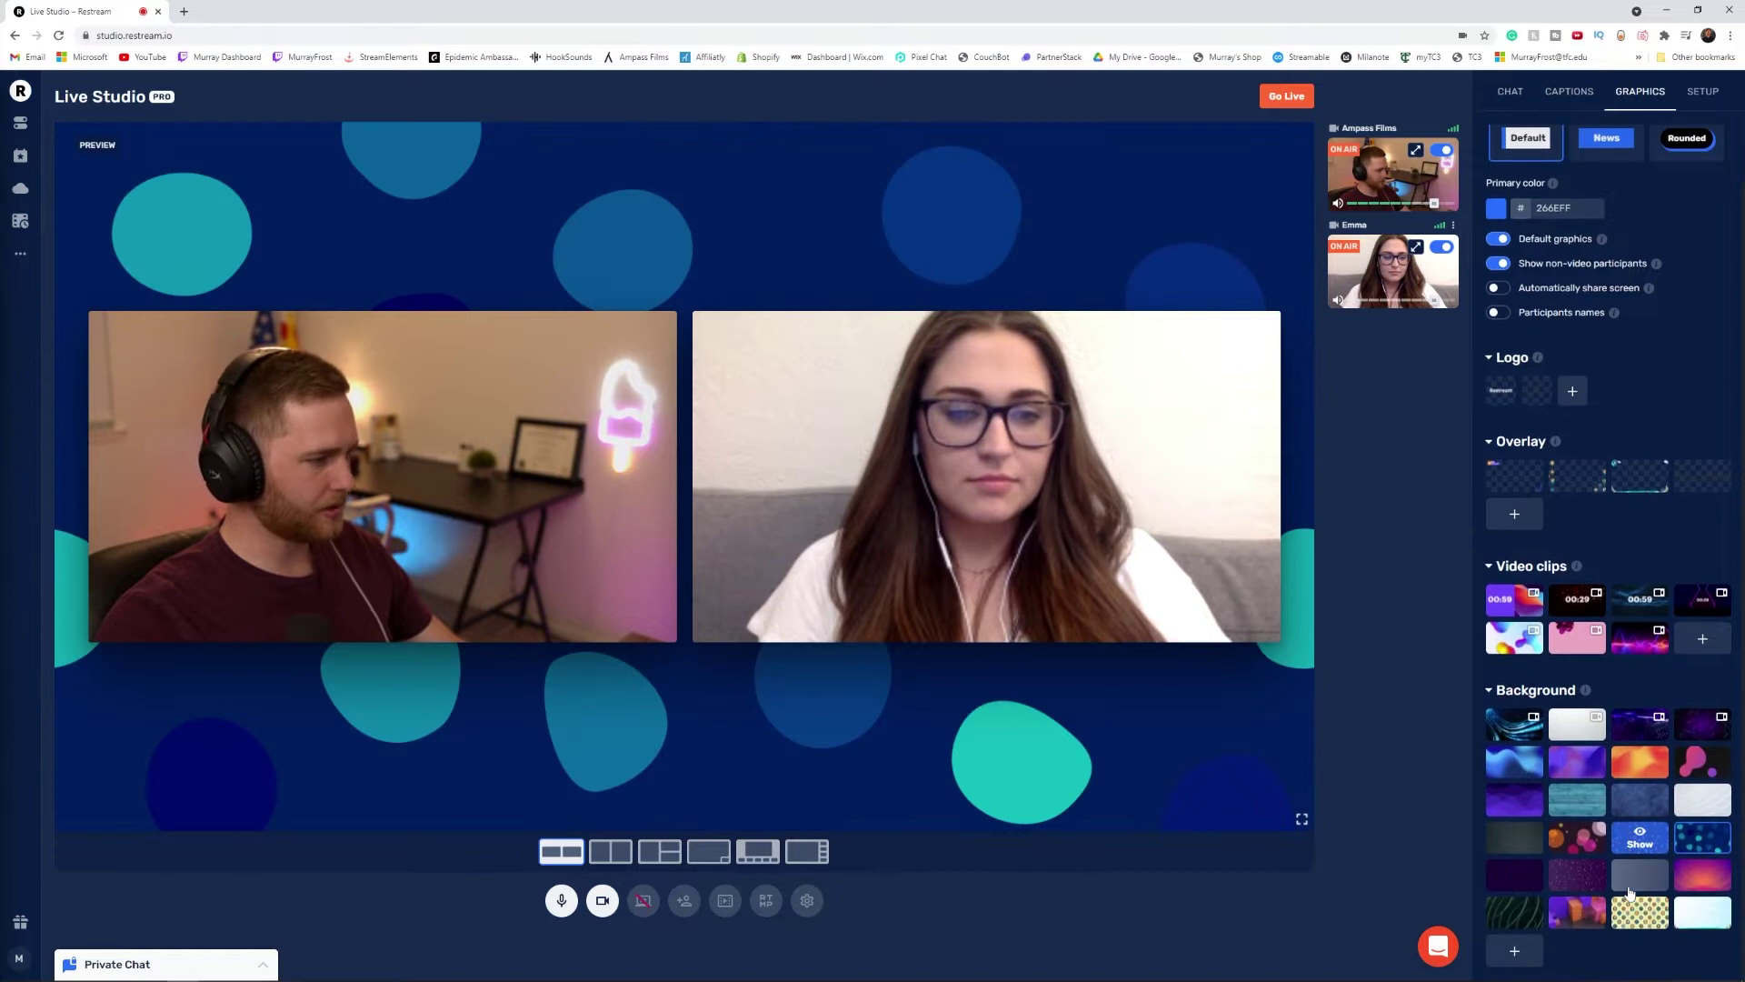
left_click(1521, 920)
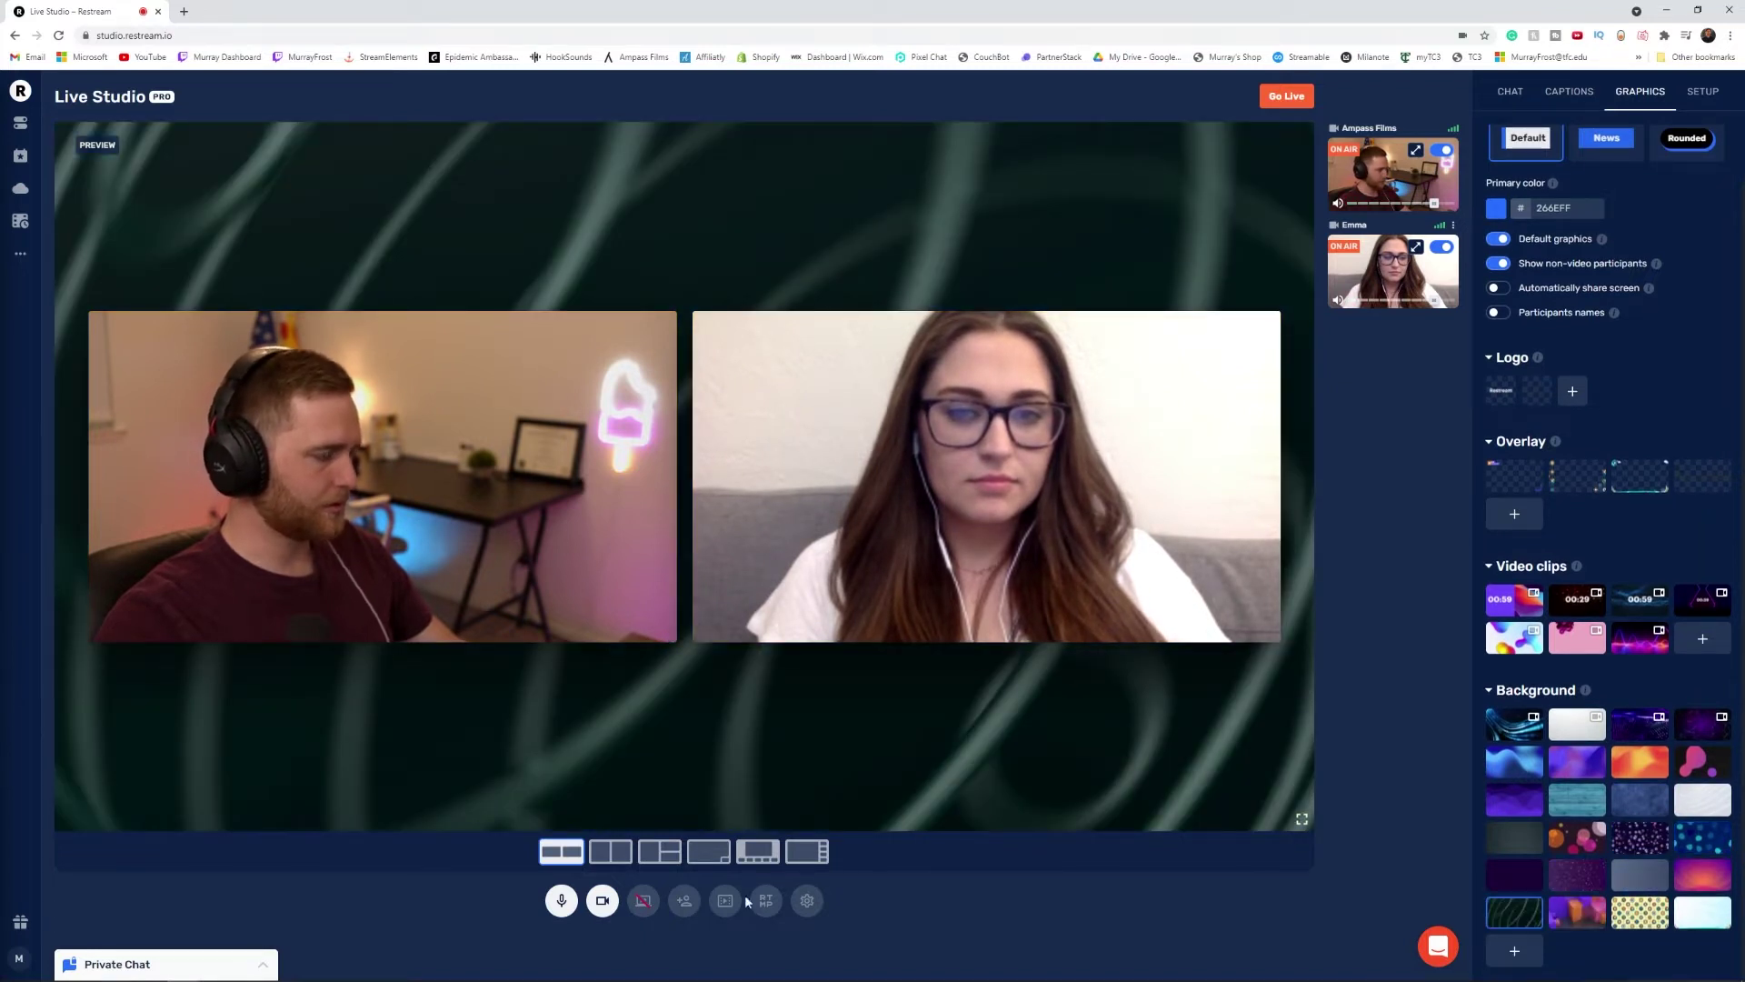
left_click(610, 851)
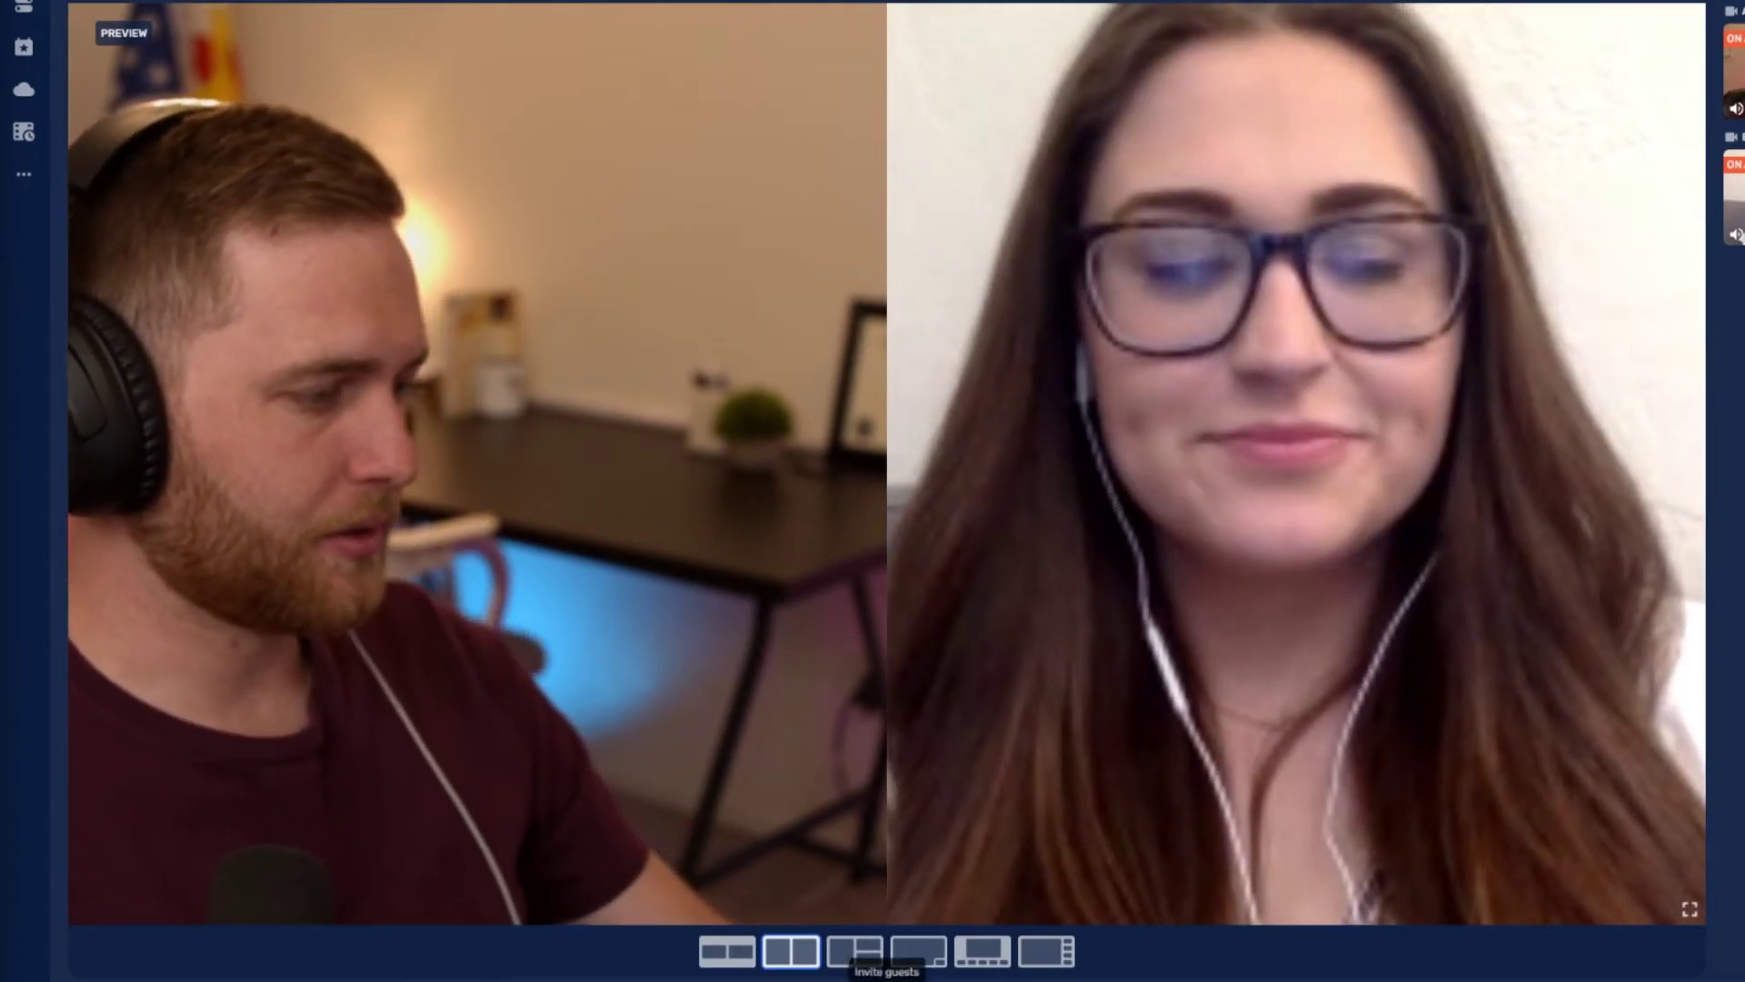
Swap the guest into the main frame and use the layout with the host thumbnail below.
left_click(860, 962)
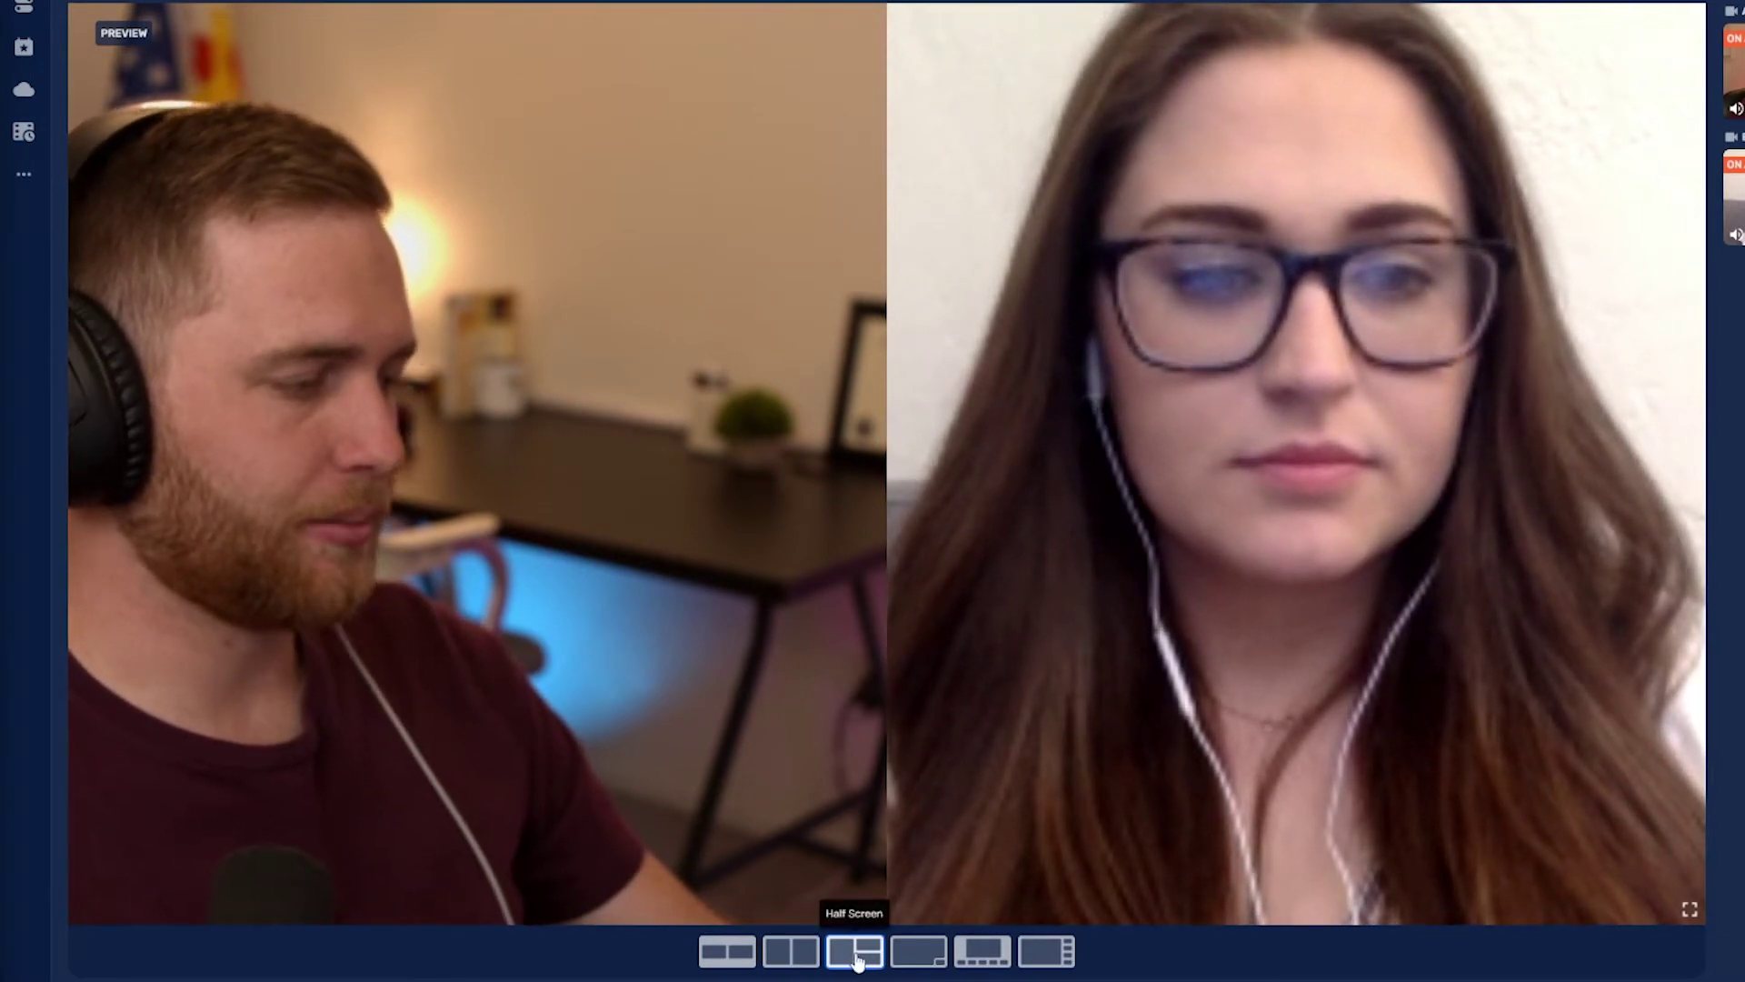
left_click(909, 954)
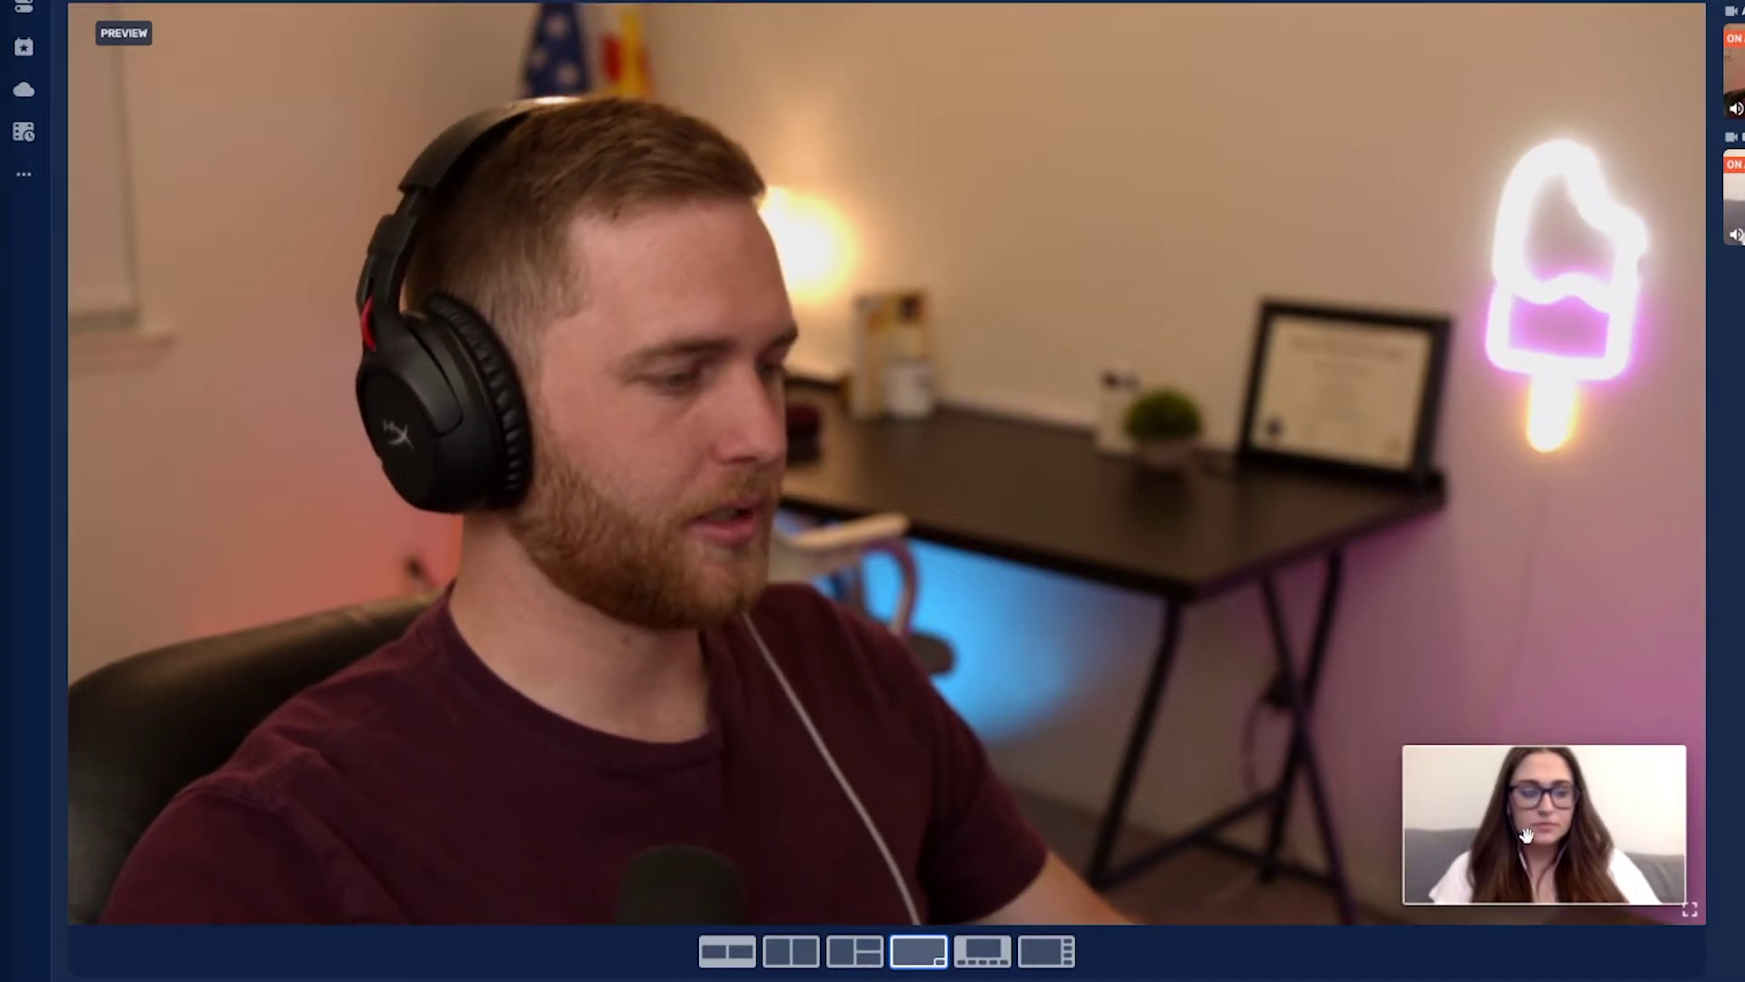
left_click_drag(766, 715, 1545, 823)
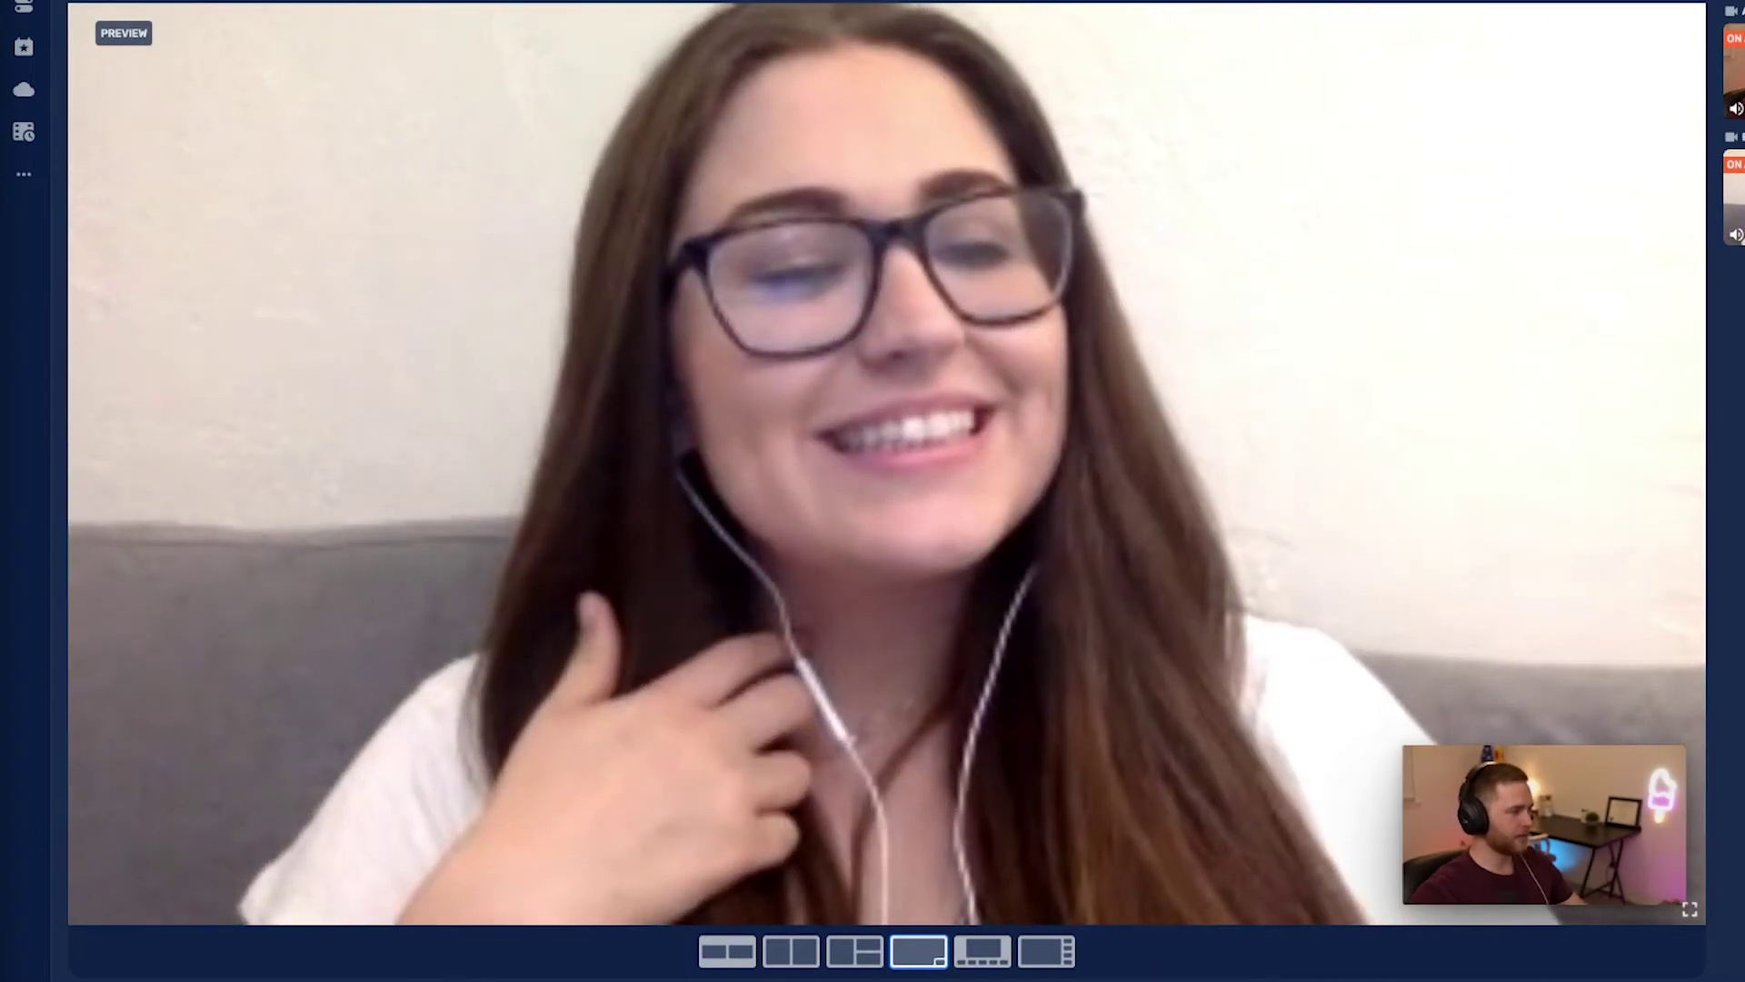
left_click(982, 951)
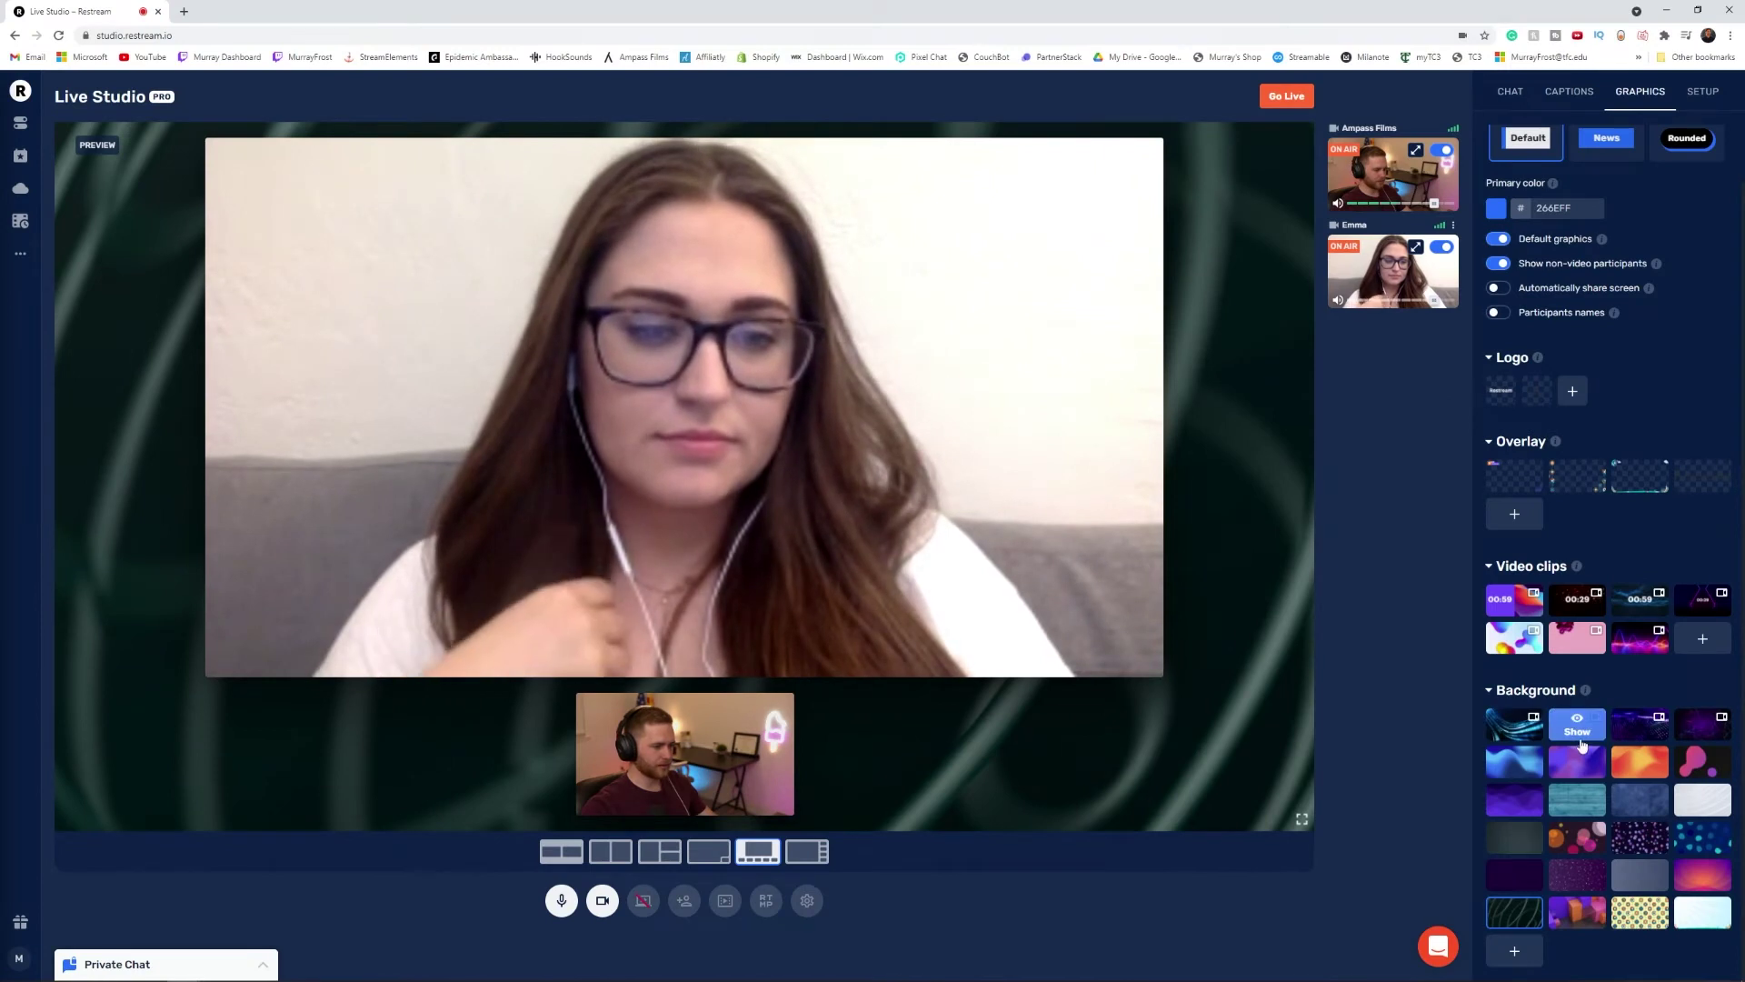
Replace the green swirl background with the dark network-lines background.
left_click(1581, 743)
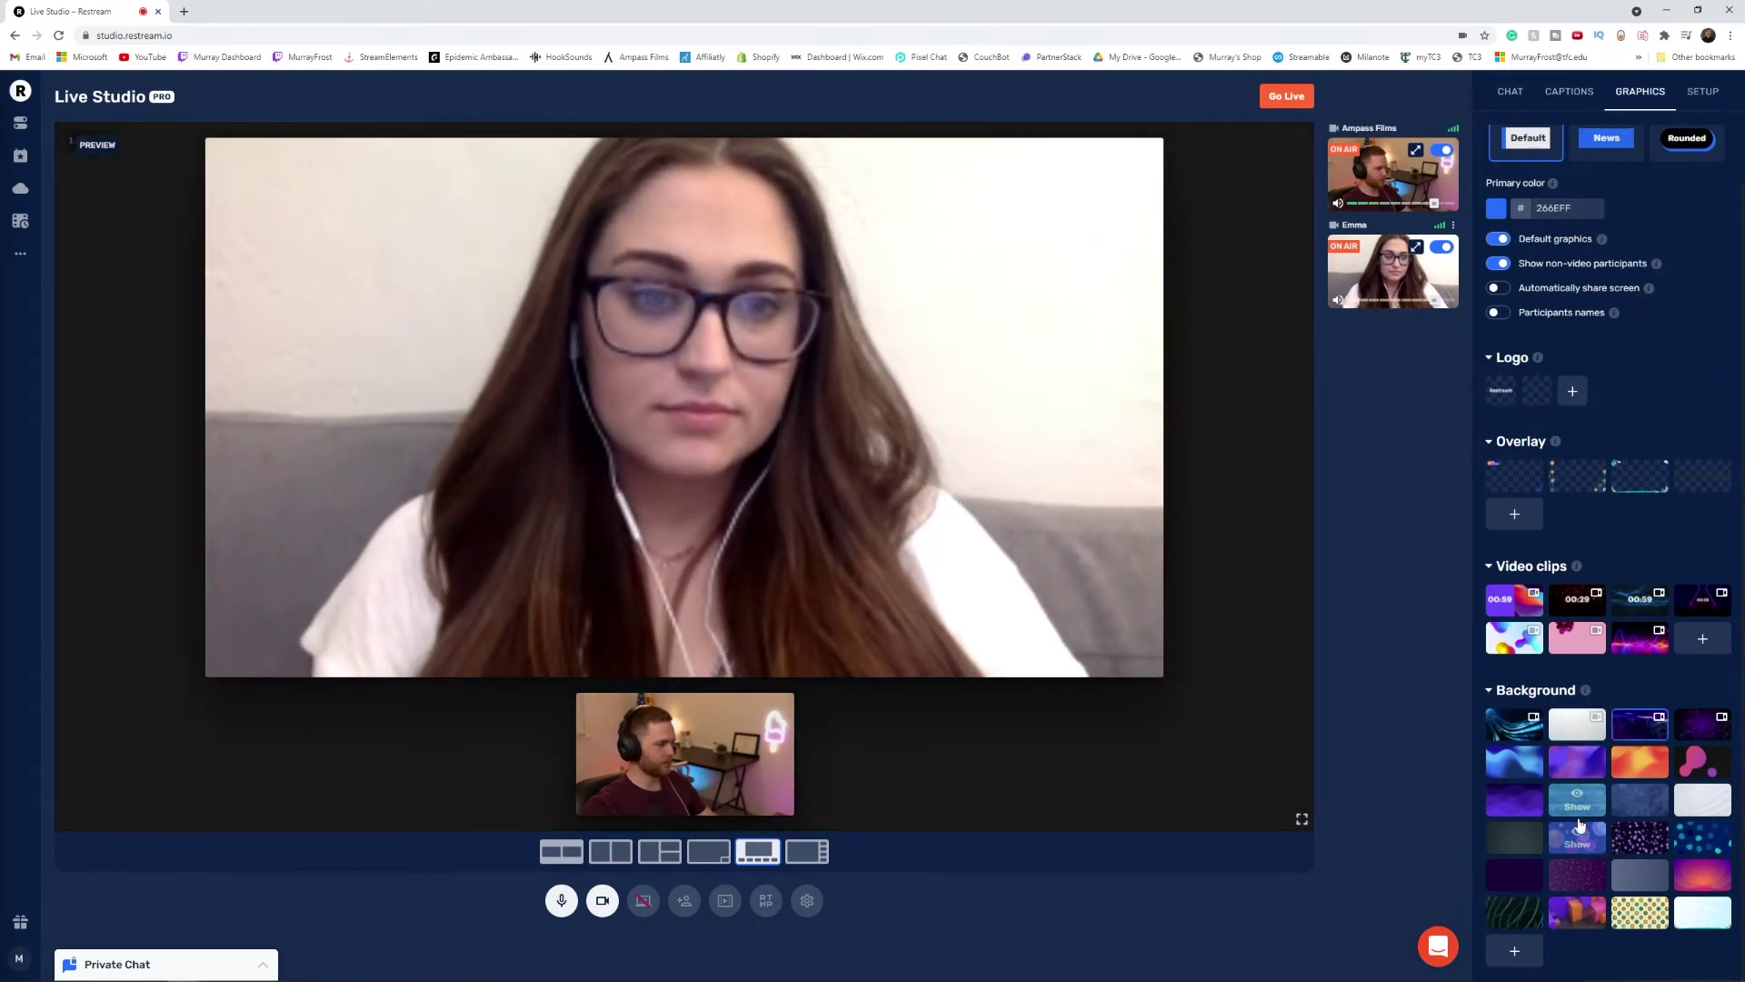
left_click(1639, 723)
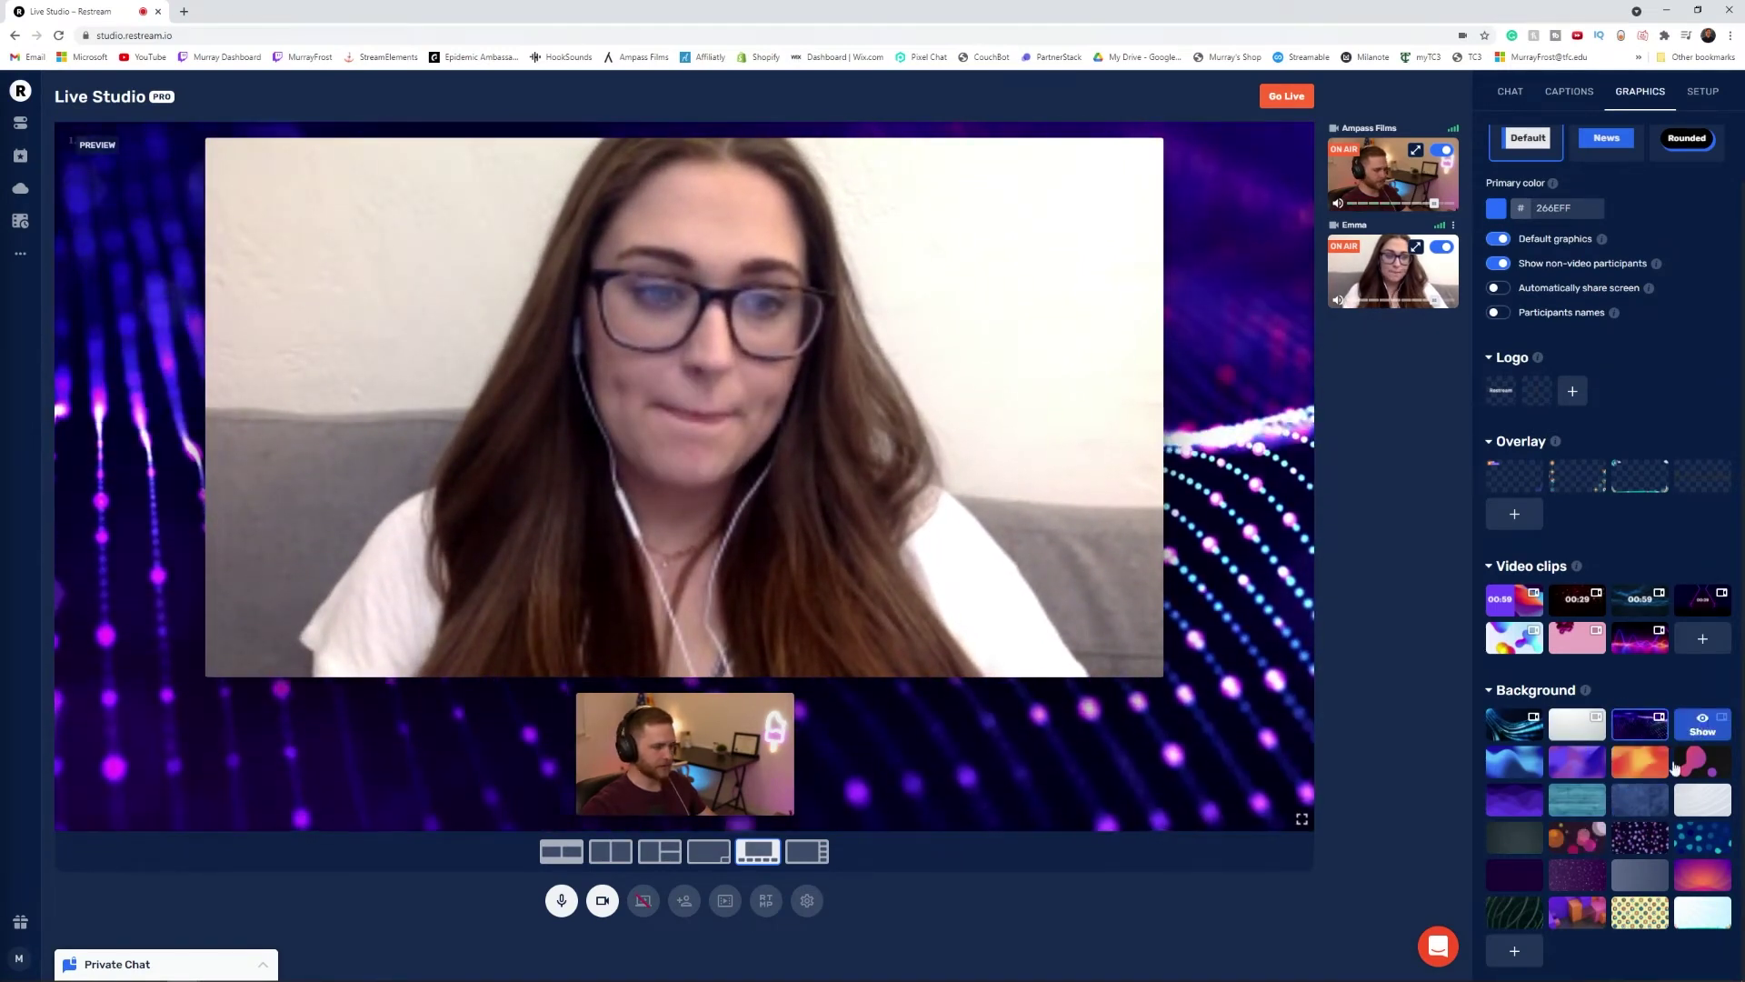
left_click(1702, 725)
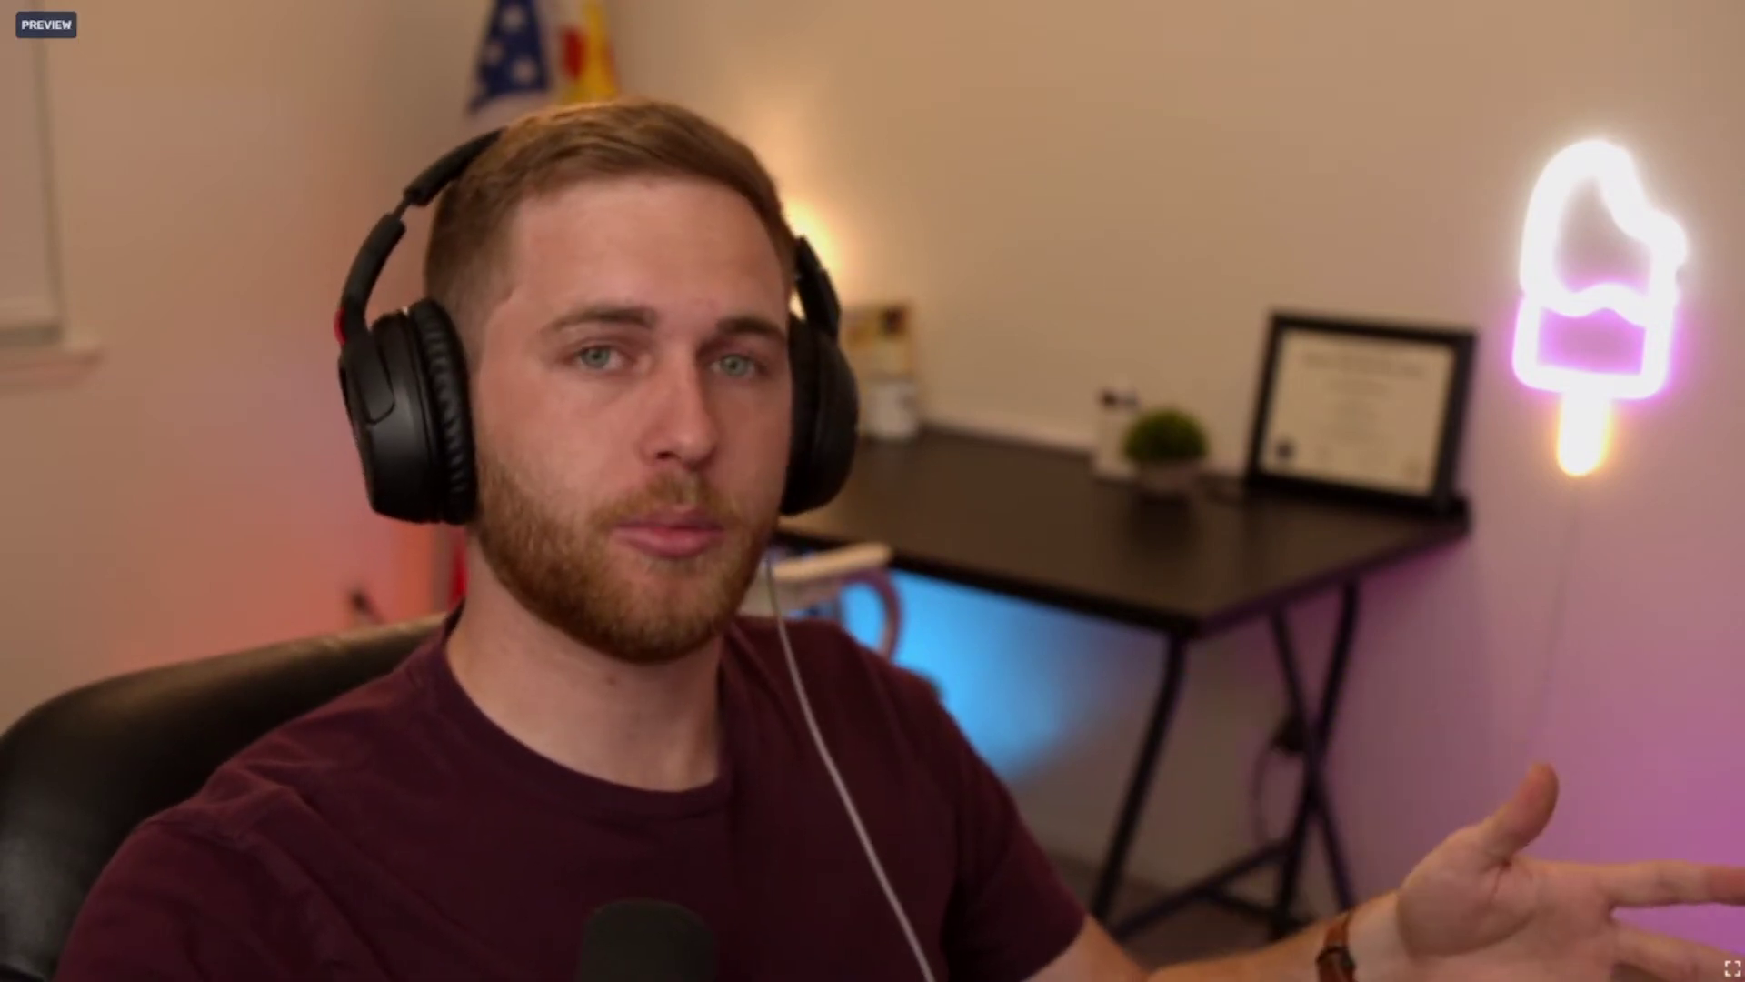
Leave the full-screen preview.
key("Escape")
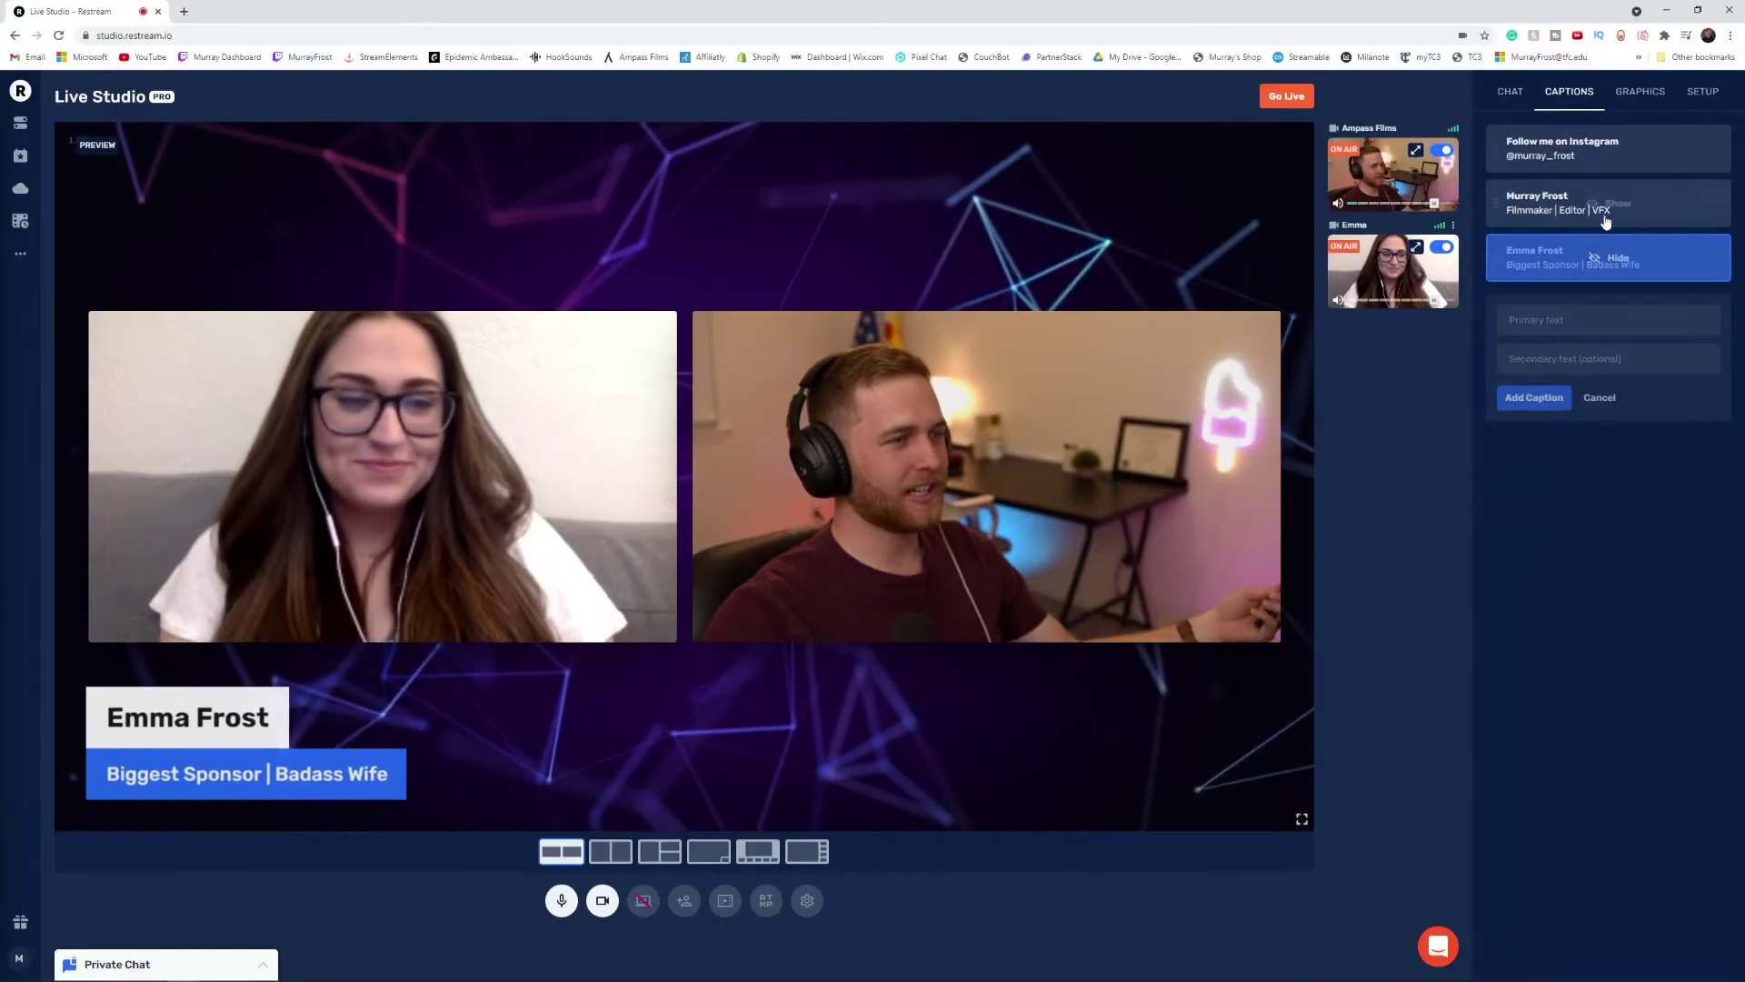
Show the Instagram follow caption and add a shared screen as a new studio source.
left_click(1607, 149)
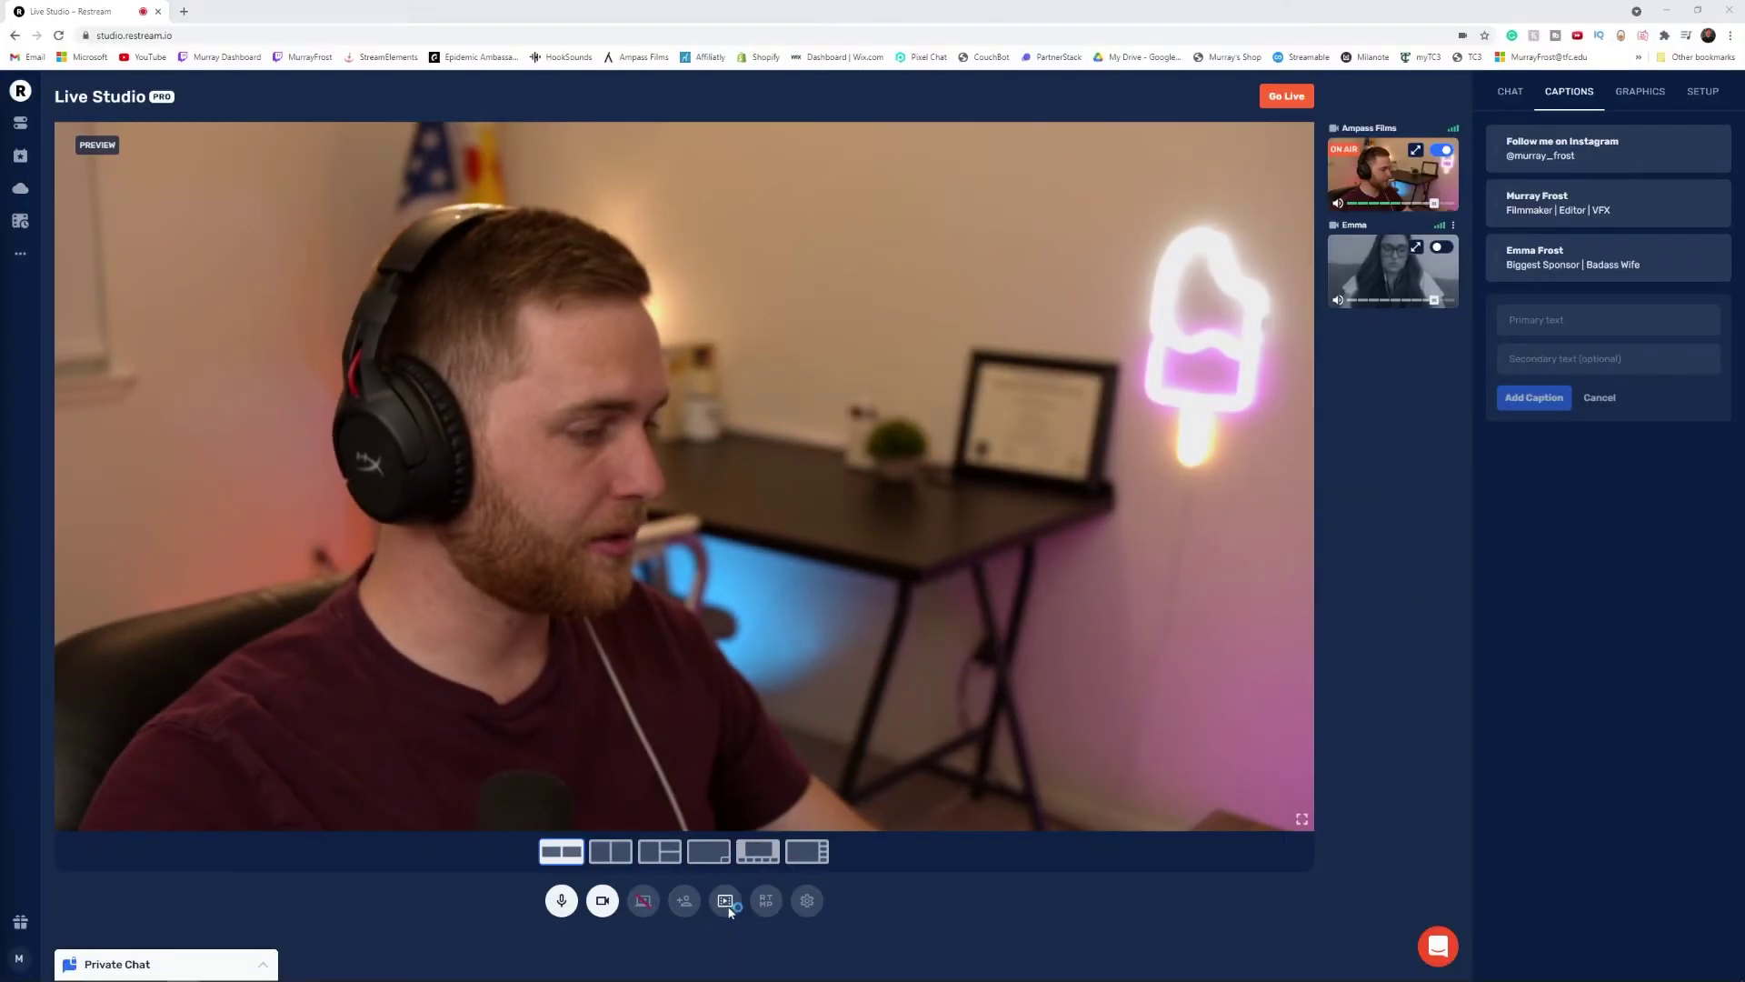
left_click(725, 900)
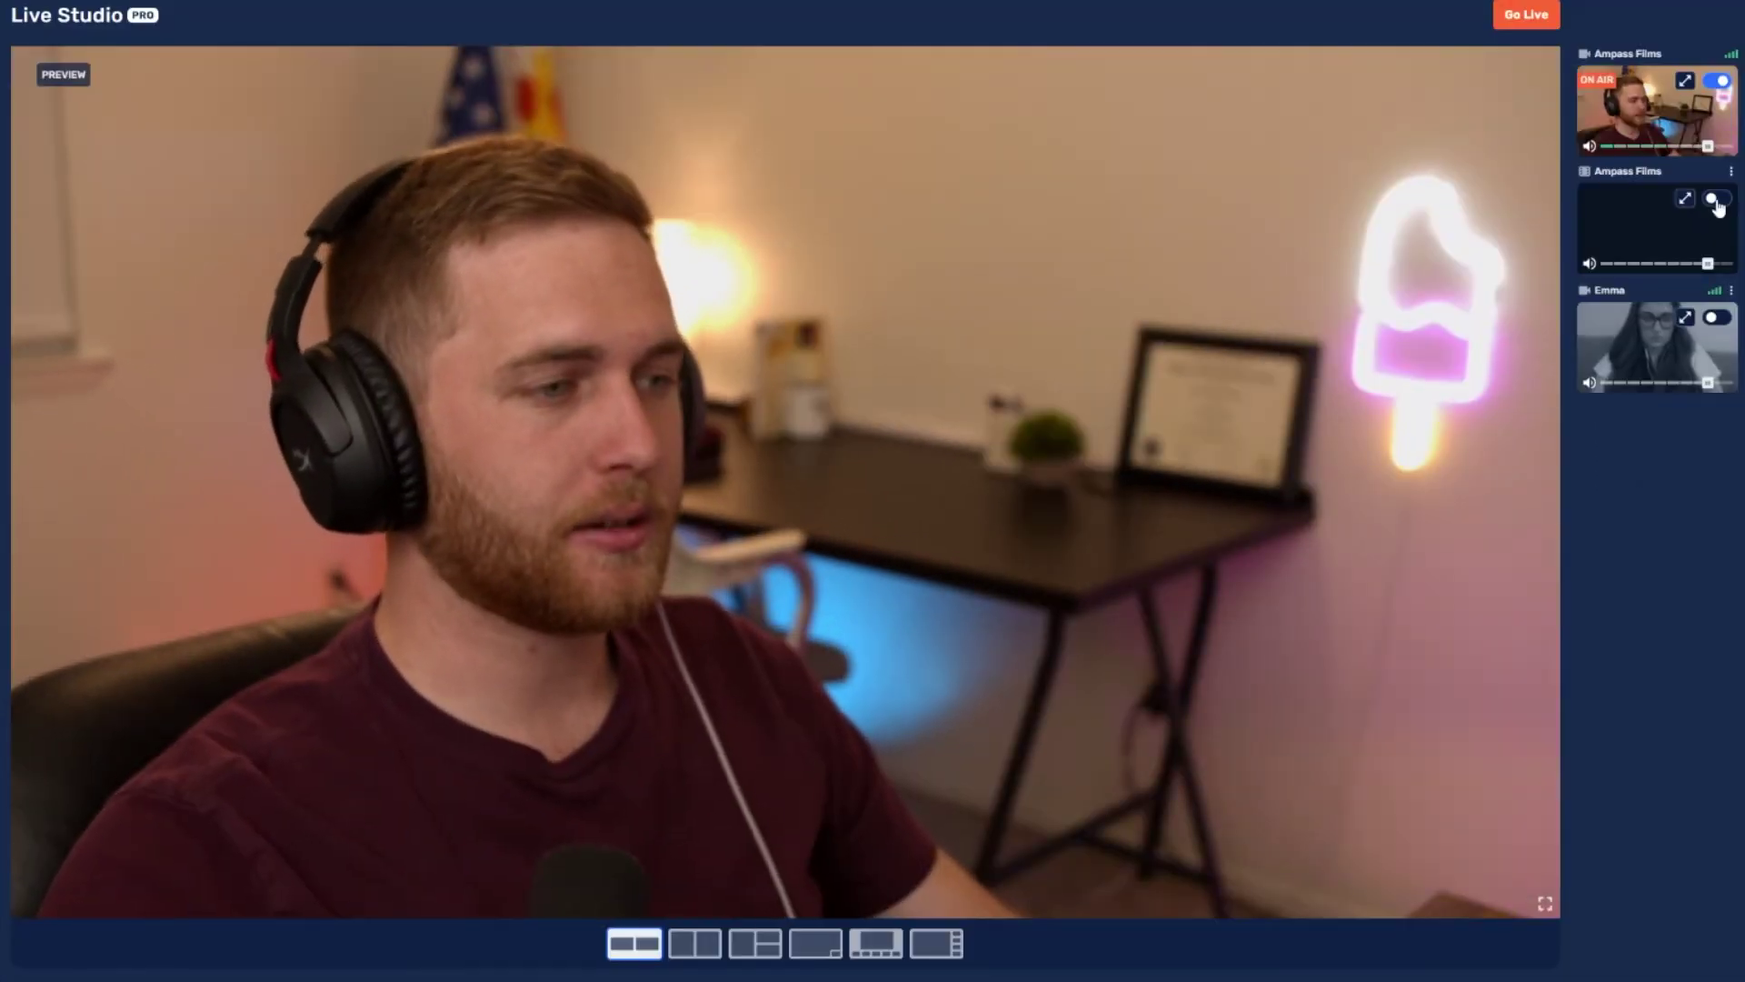
Put the shared screen and Emma's camera on air, adjusting the shared screen's volume.
left_click(1717, 201)
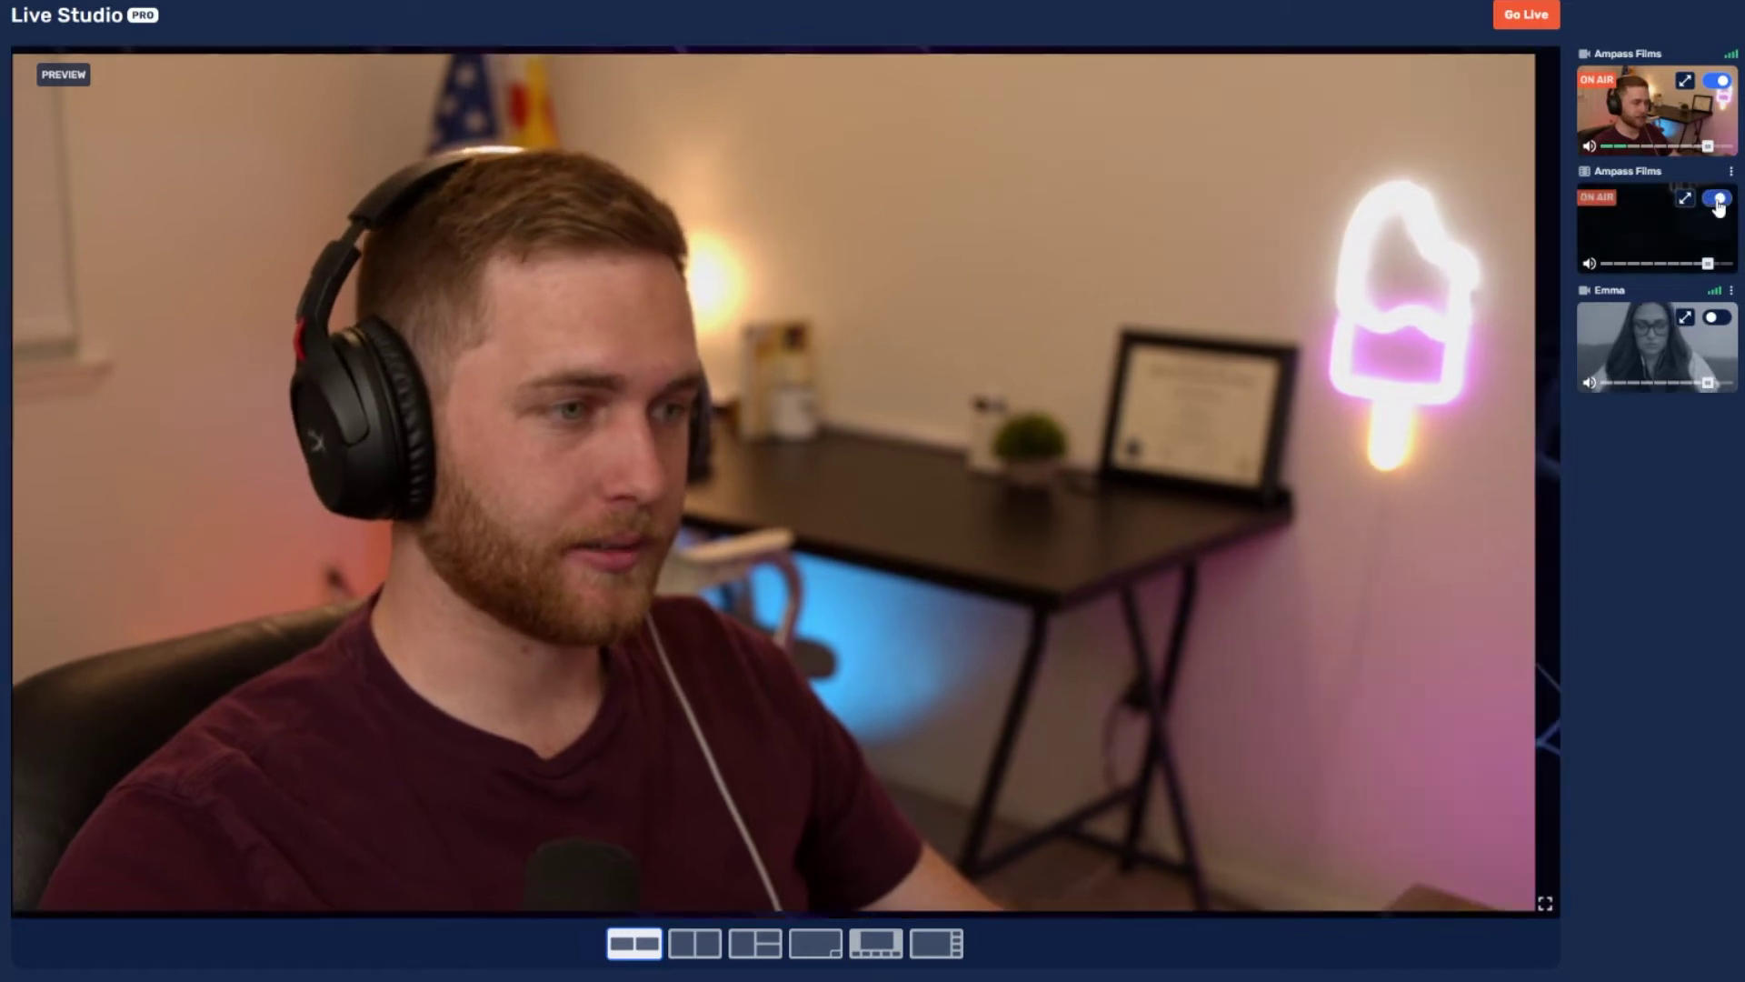
left_click_drag(1708, 263, 1612, 265)
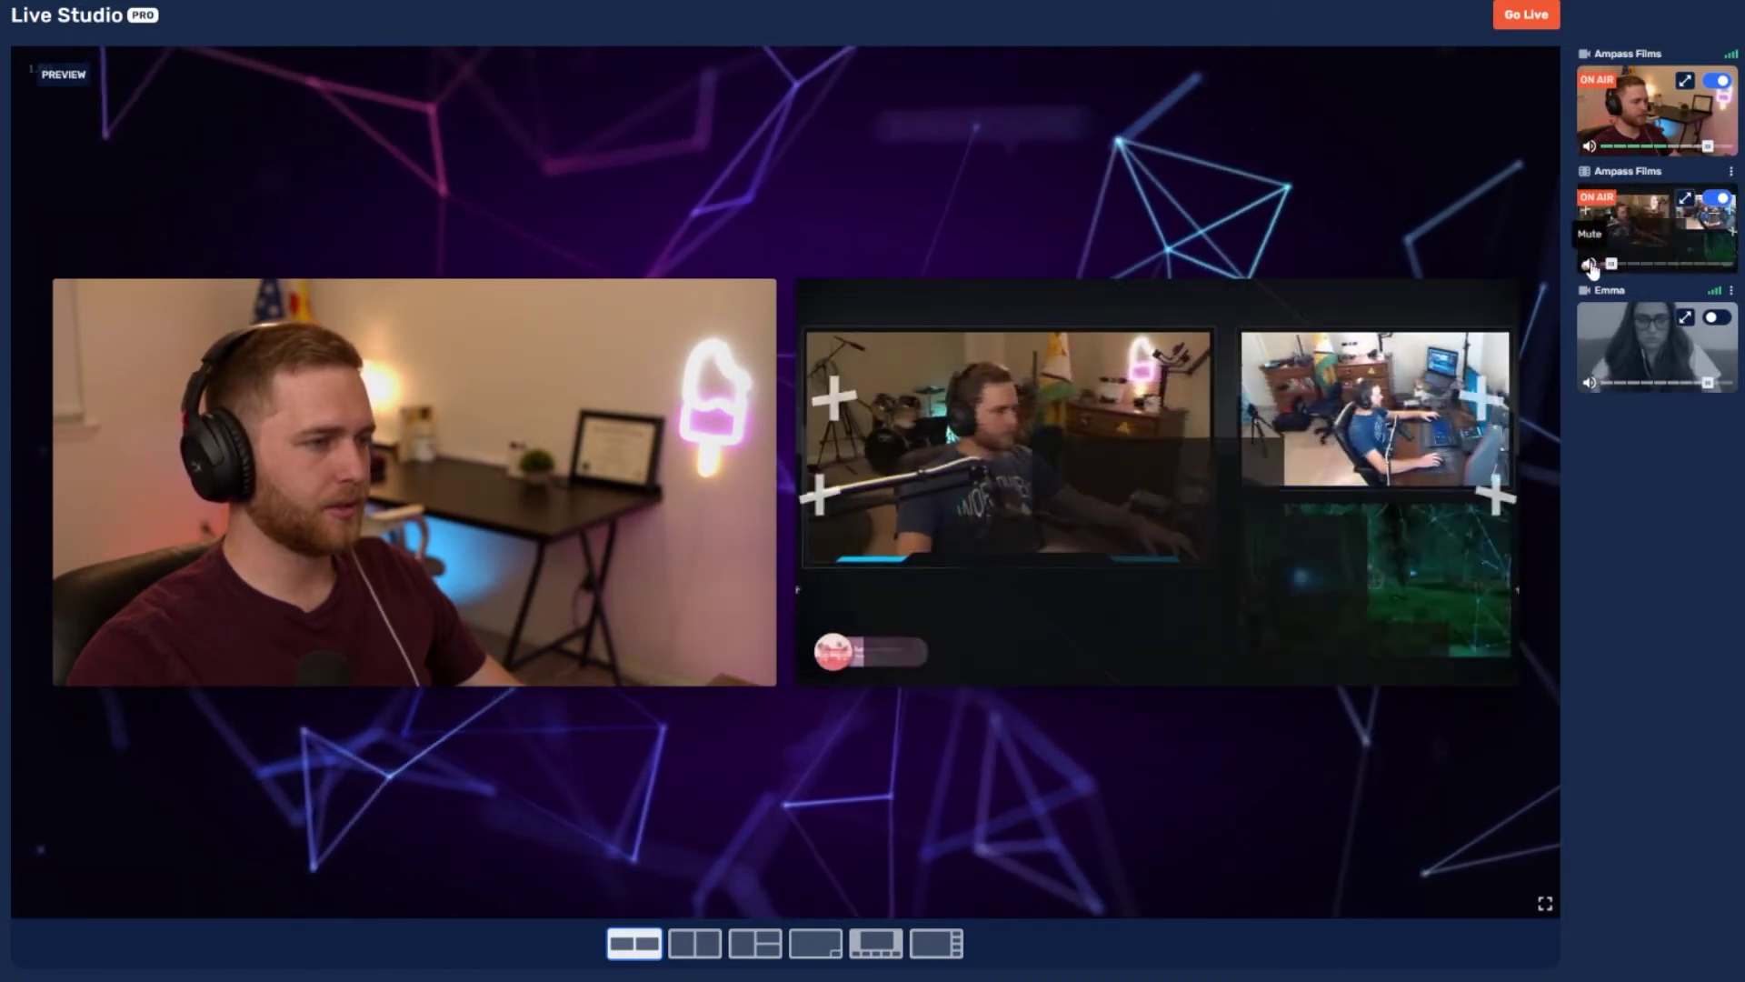
mouse_move(1615, 264)
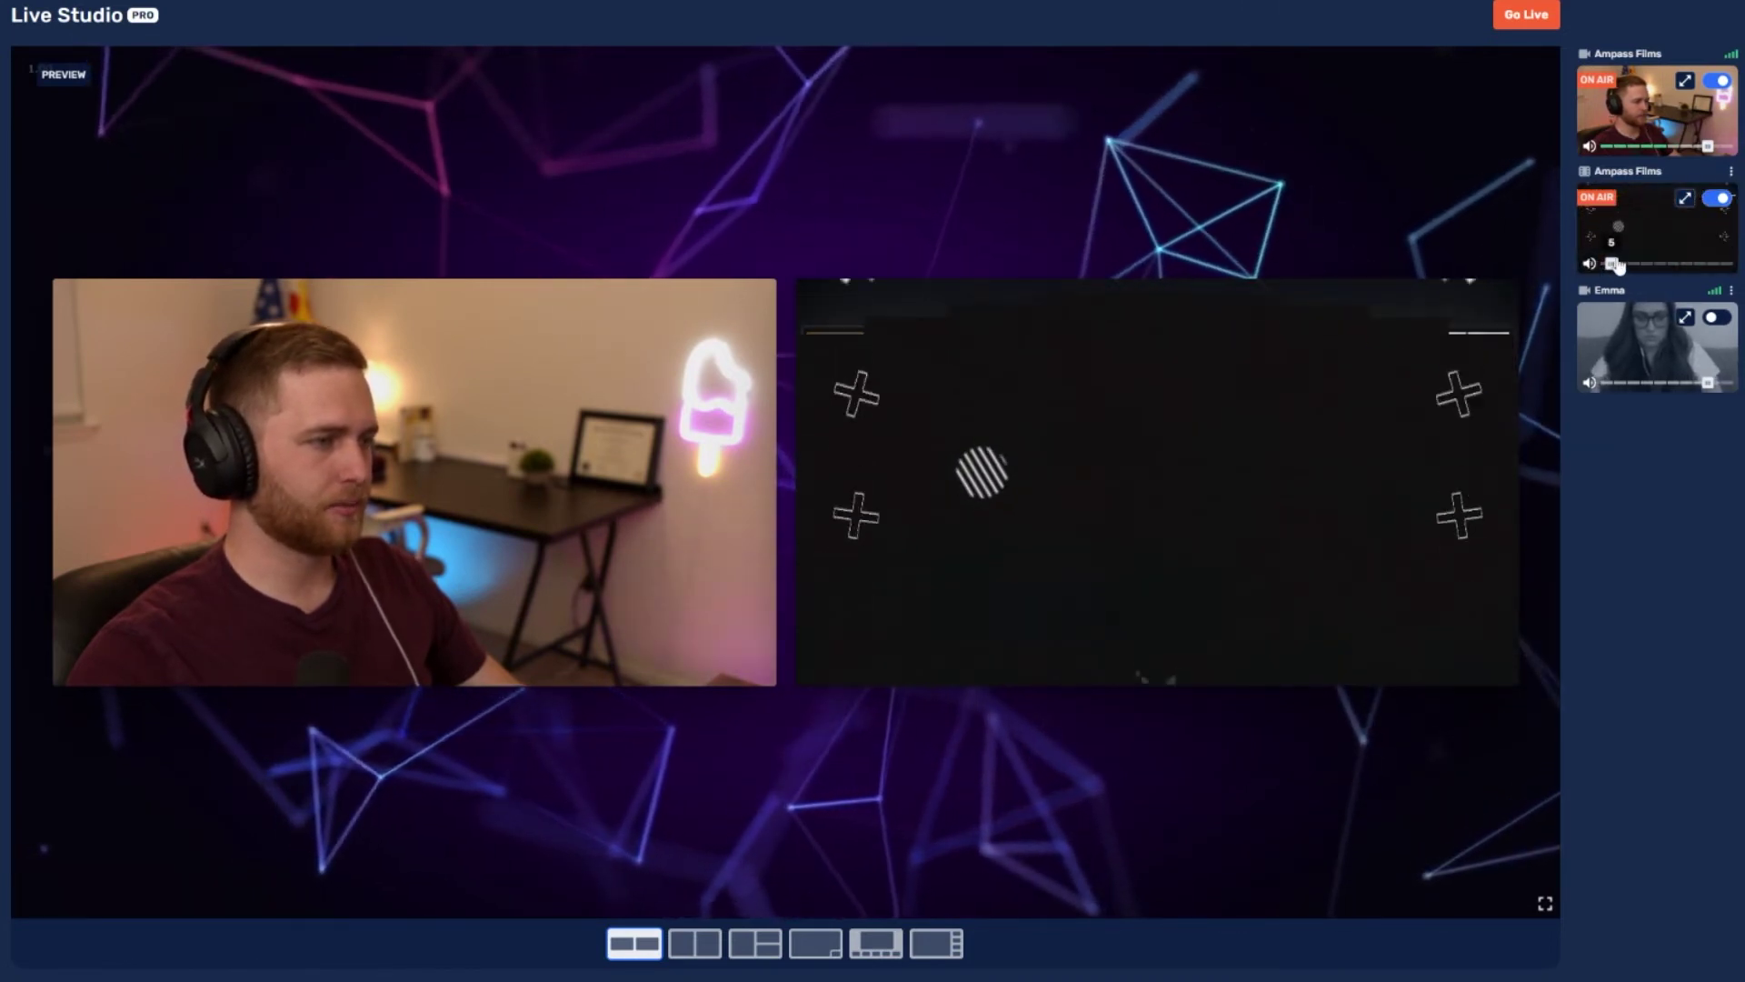
left_click(1716, 320)
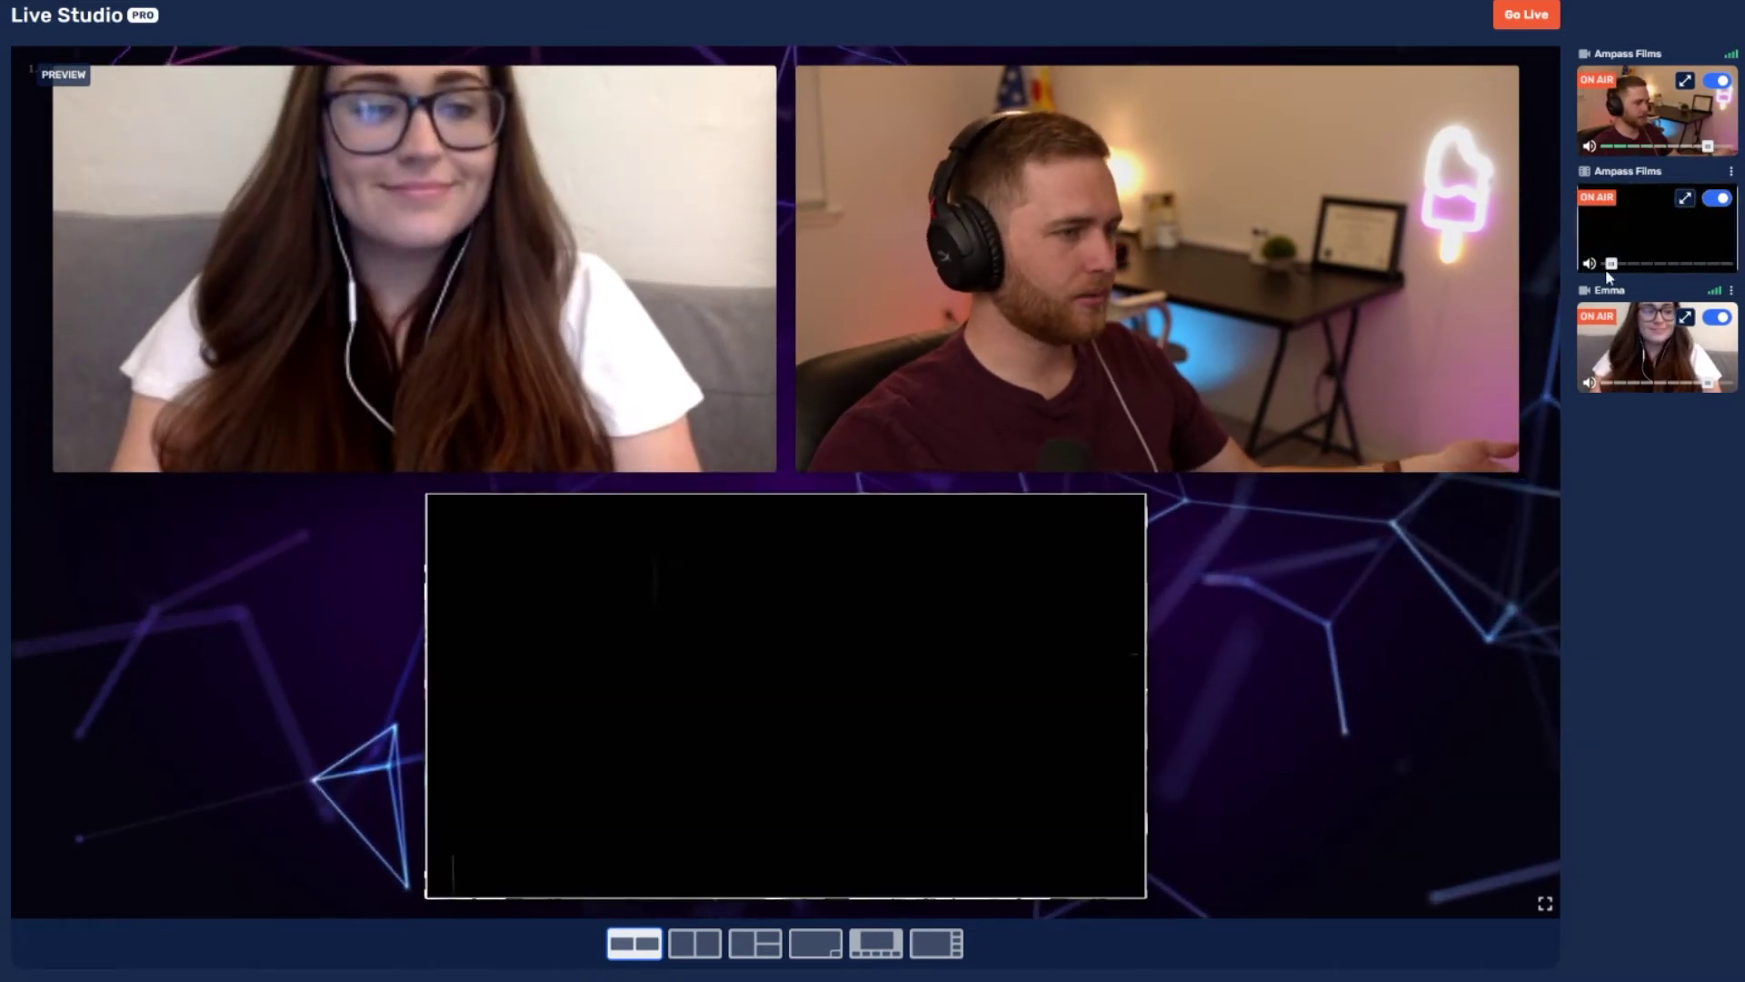
mouse_move(1611, 266)
left_click_drag(1616, 273, 1623, 277)
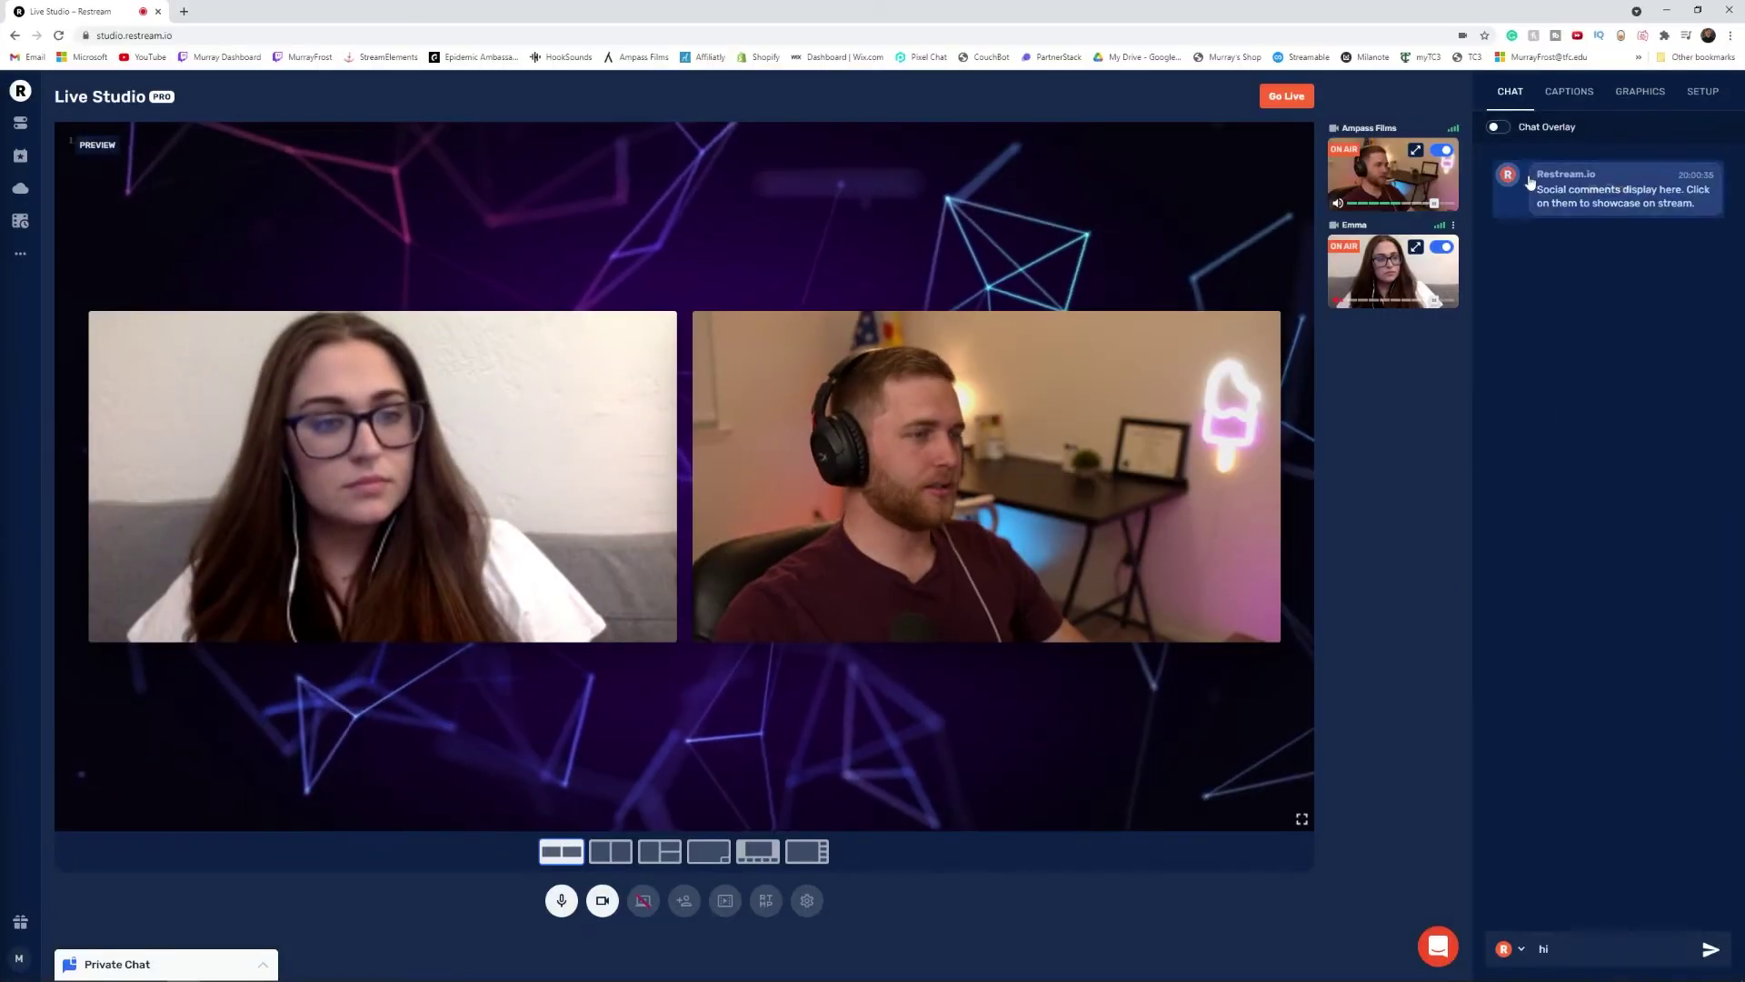
Enable the chat overlay, then show and hide the hi message on stream.
left_click(1496, 128)
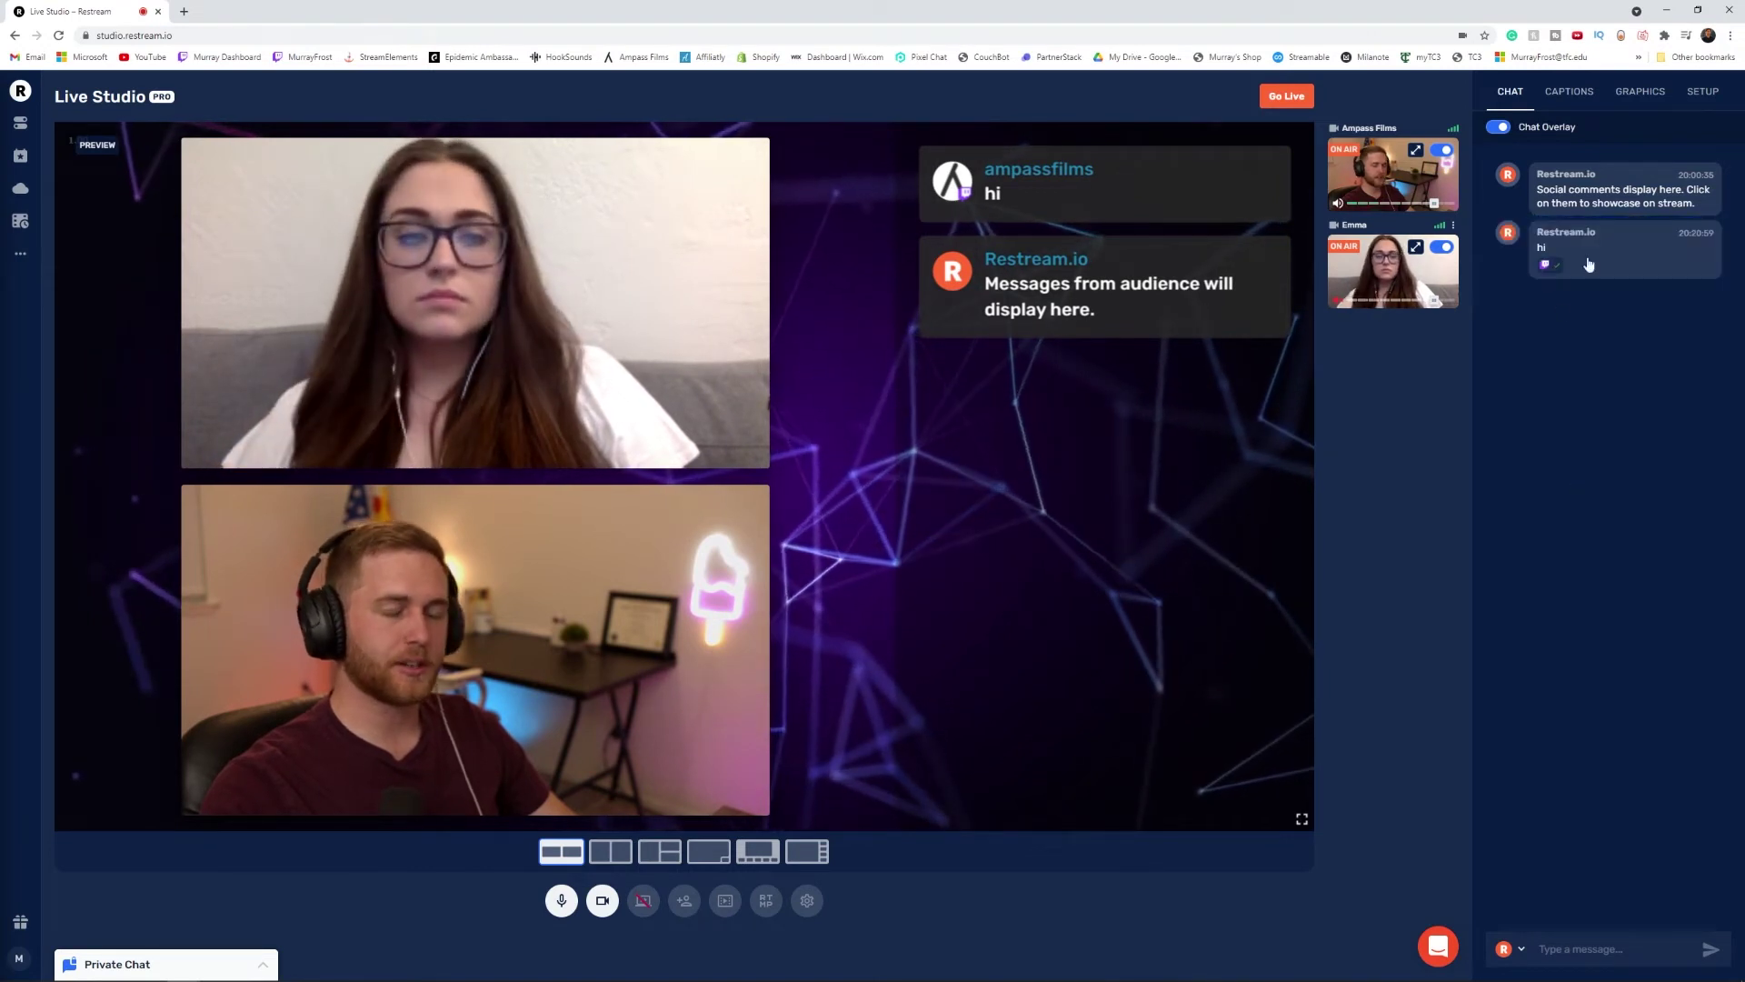
left_click(1705, 94)
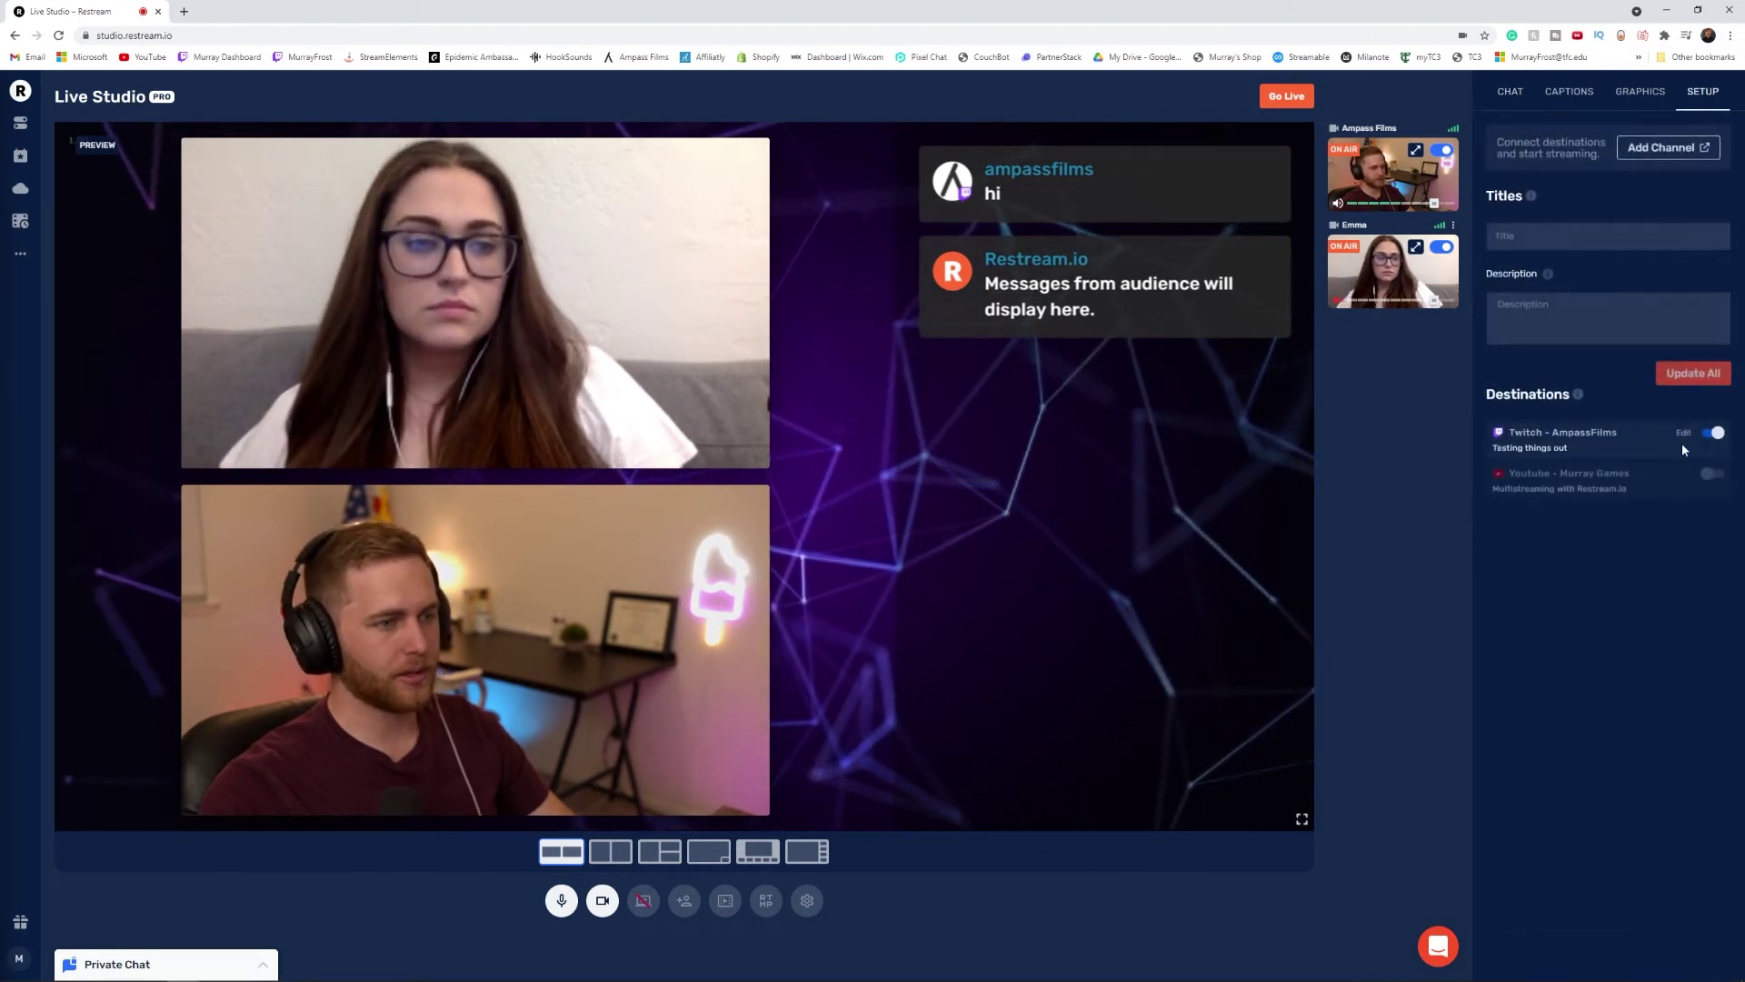
left_click(1511, 92)
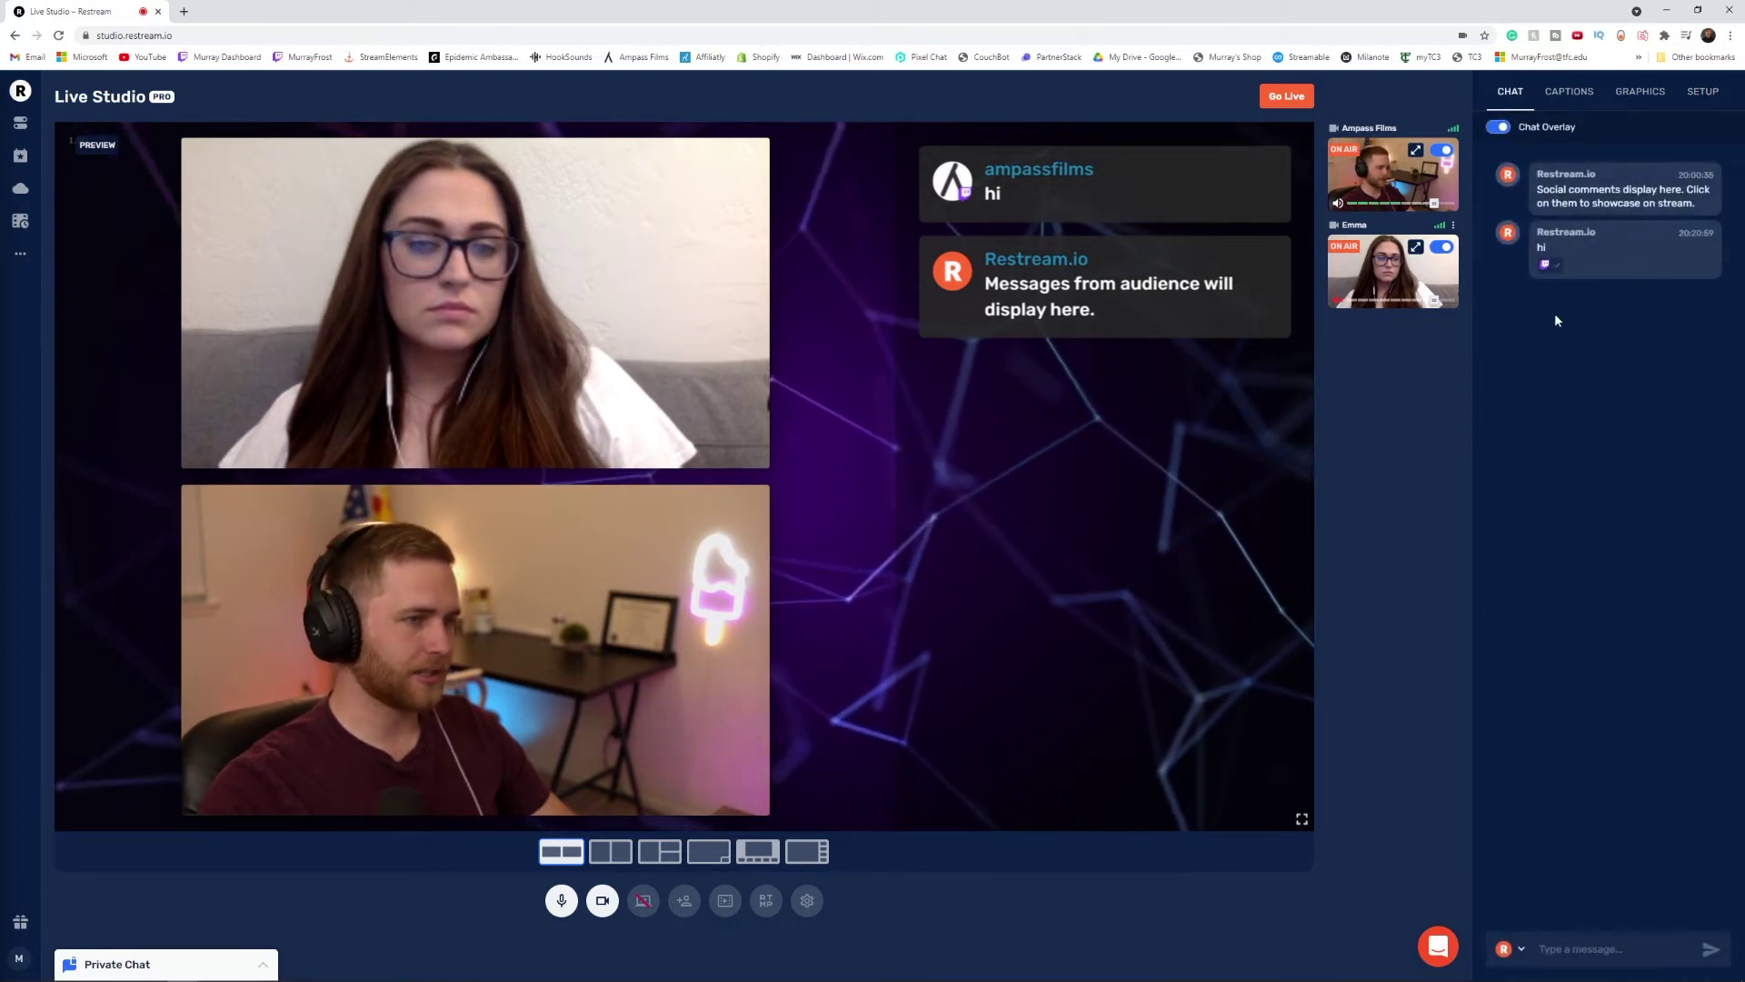
left_click(1602, 252)
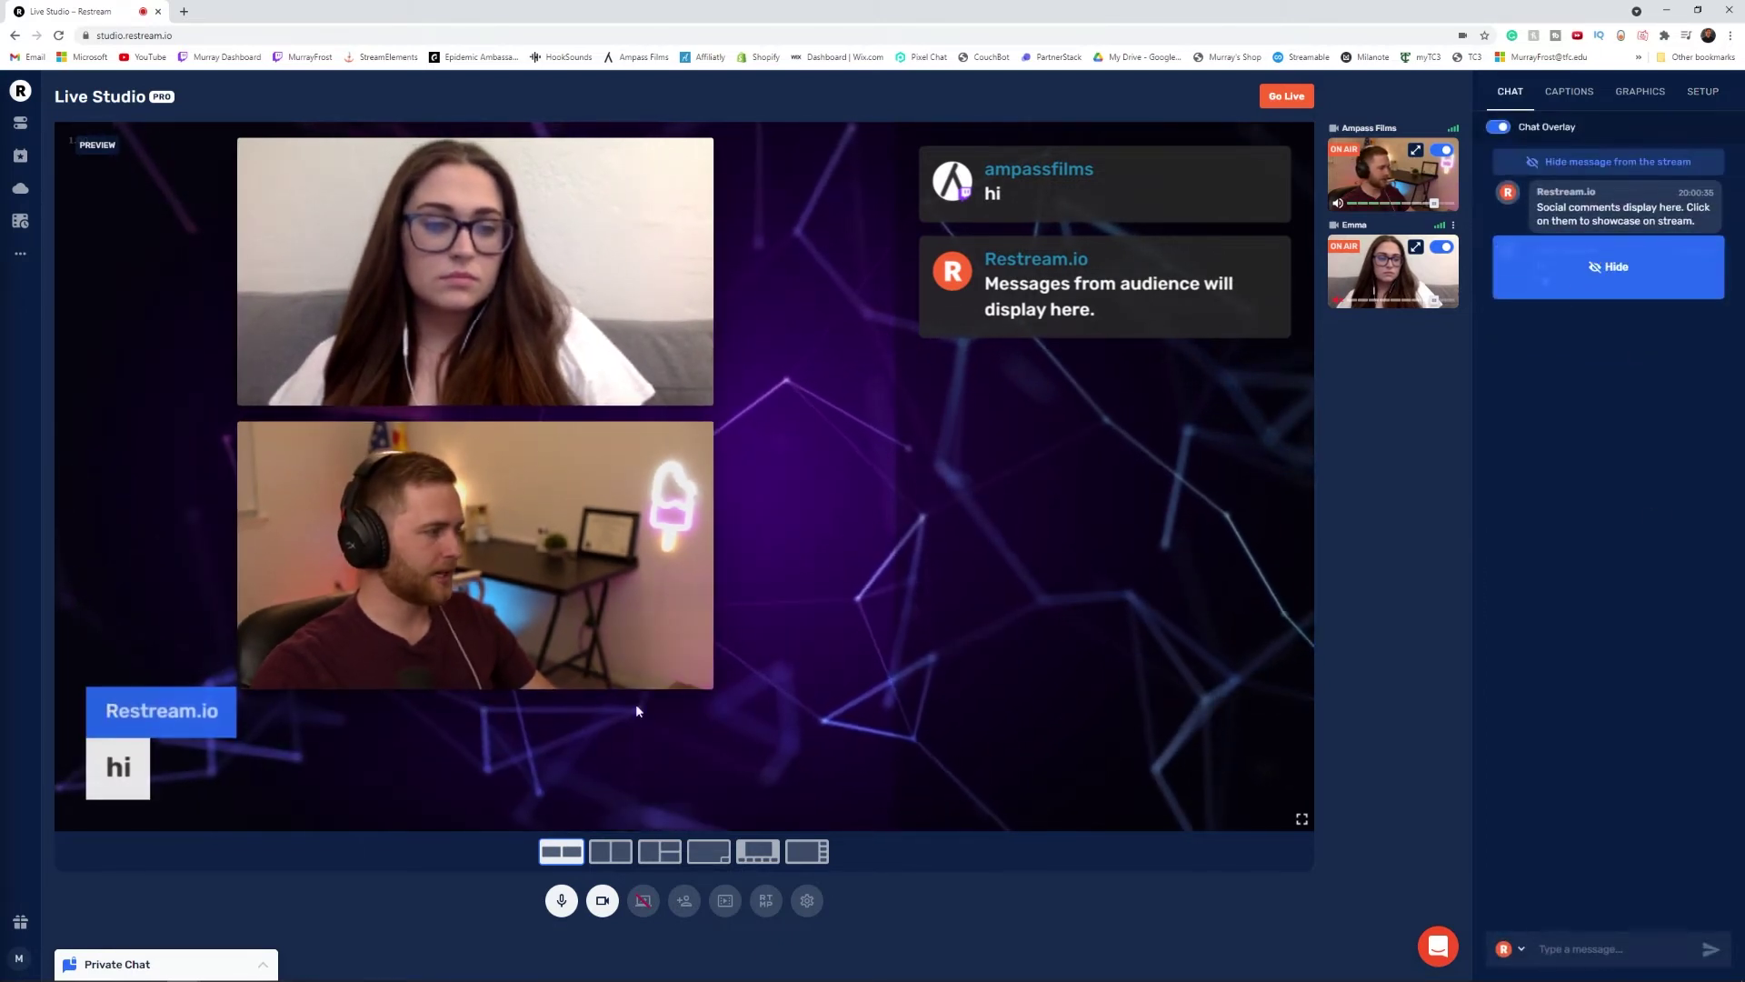
left_click(1586, 273)
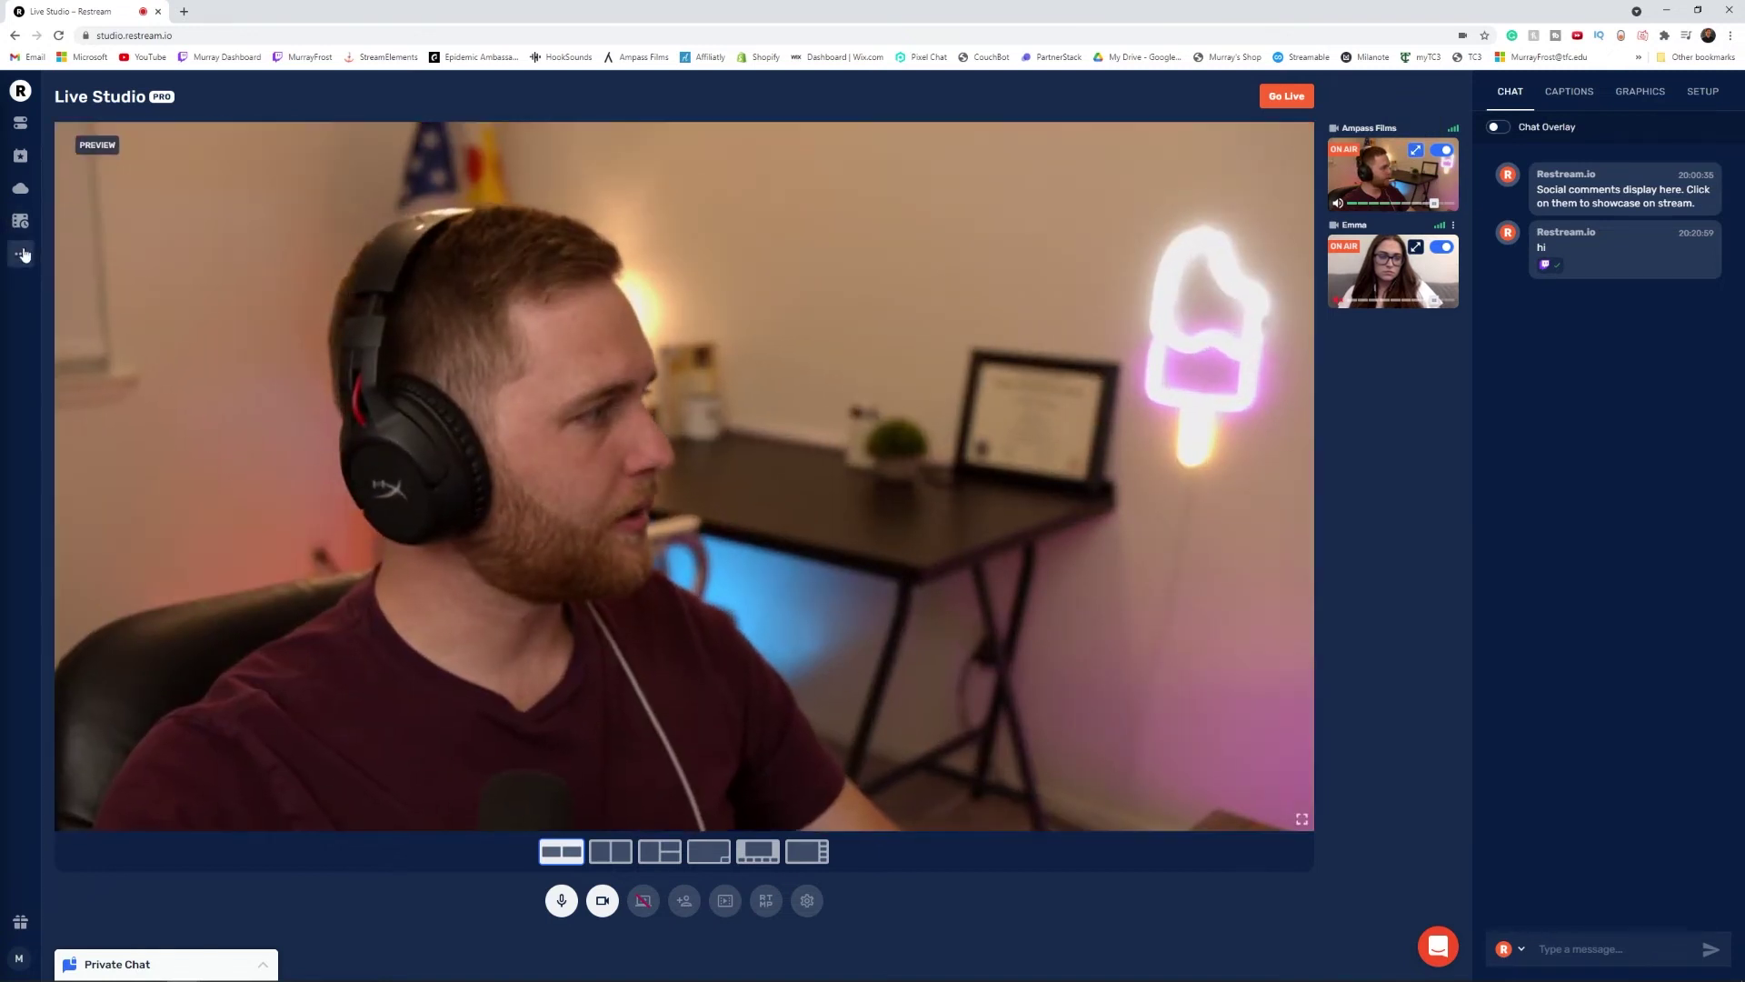
Launch the Restream chat app and open the chat in its own browser tab.
mouse_move(71, 322)
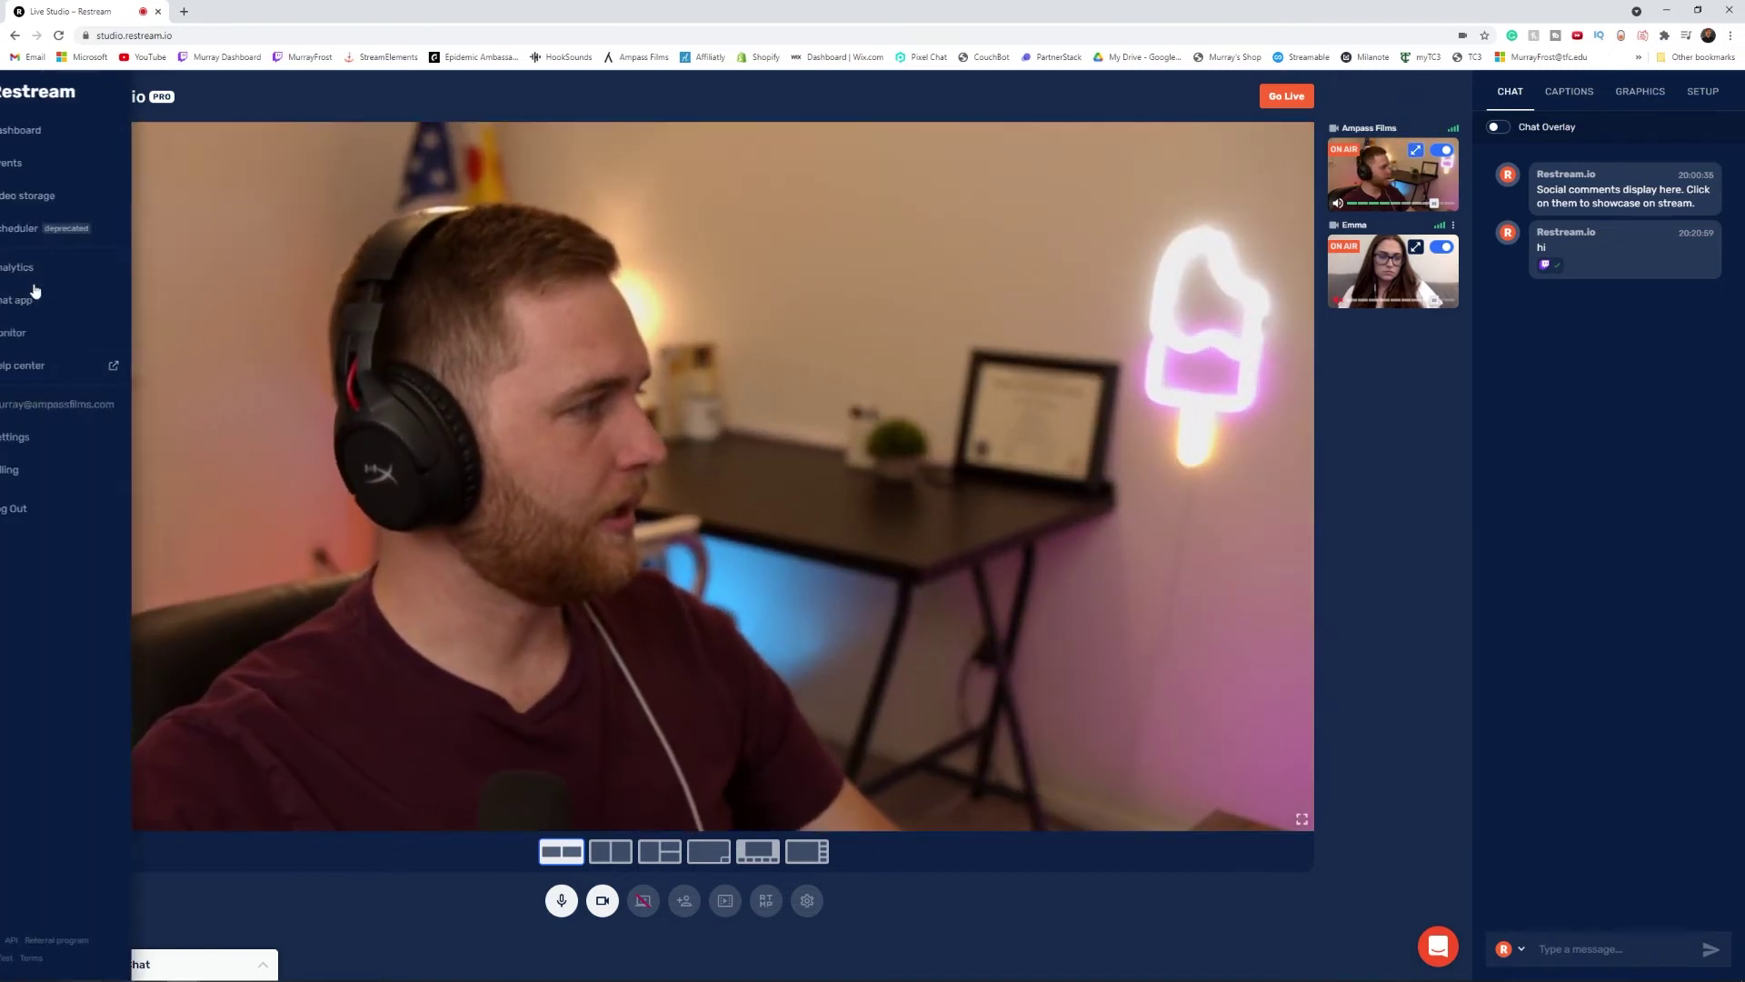
left_click(58, 300)
left_click(228, 8)
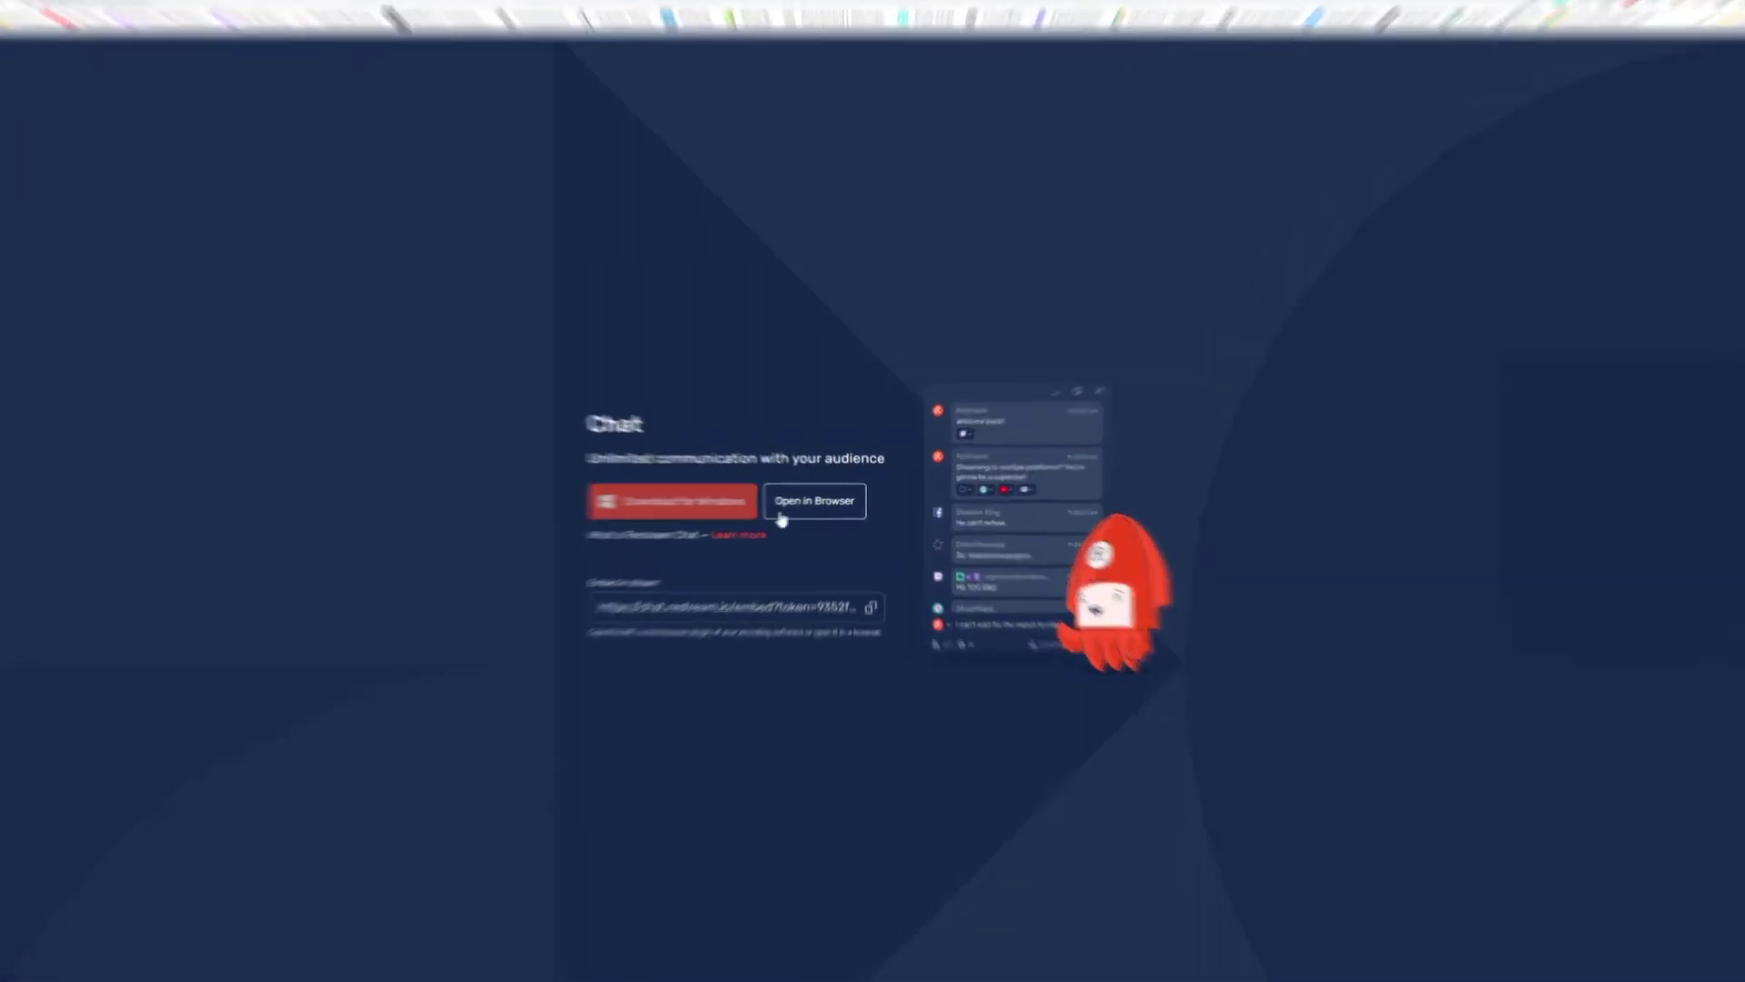
left_click(818, 502)
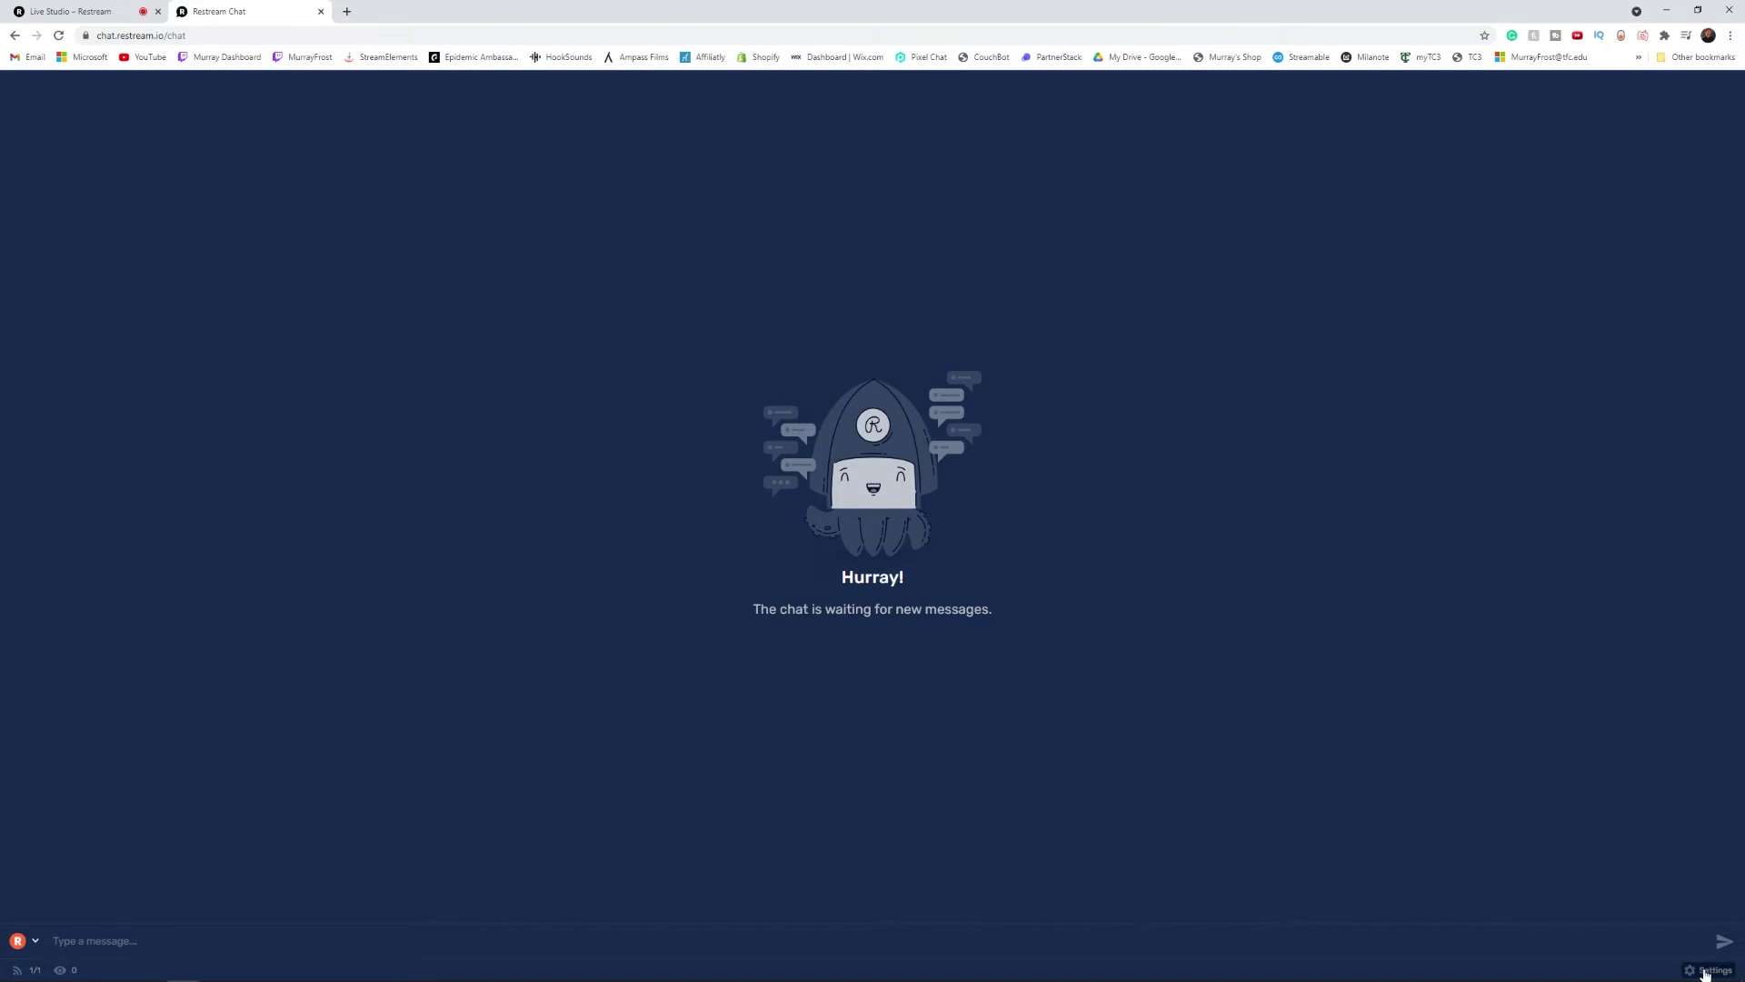
In Embed in stream settings, try Pubg 1 and Bo4 Boxed themes, then apply Wow Boxed.
left_click(1705, 971)
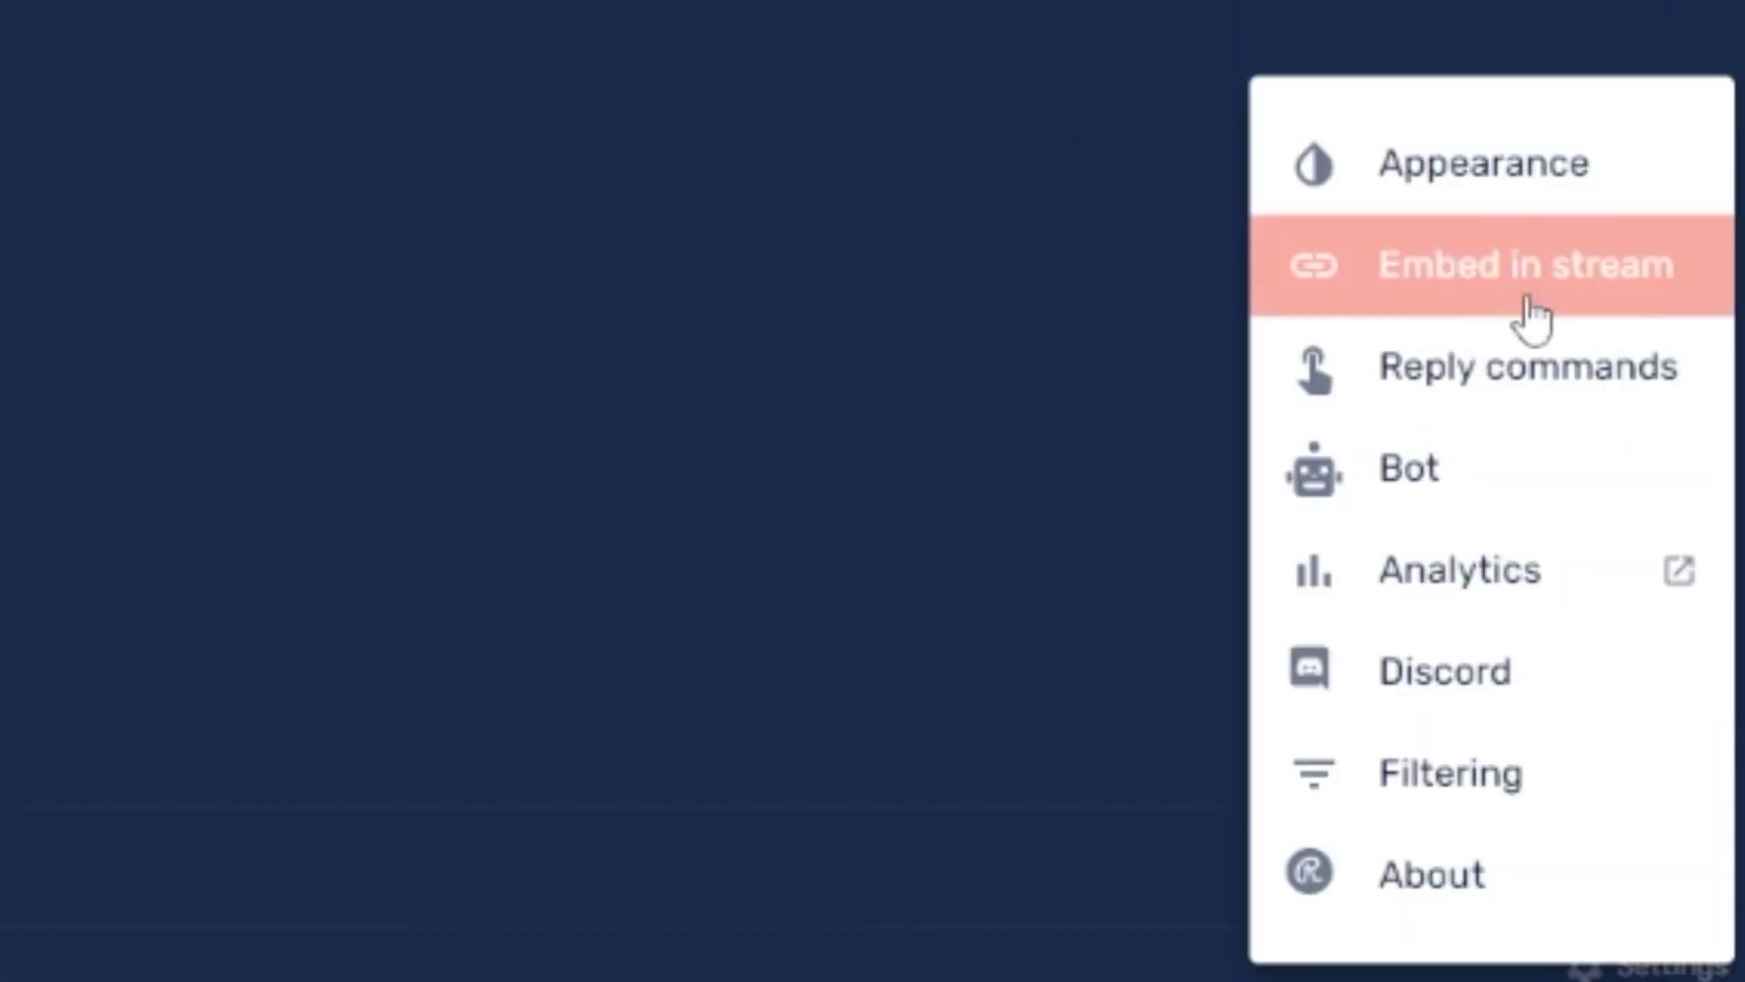
left_click(1500, 272)
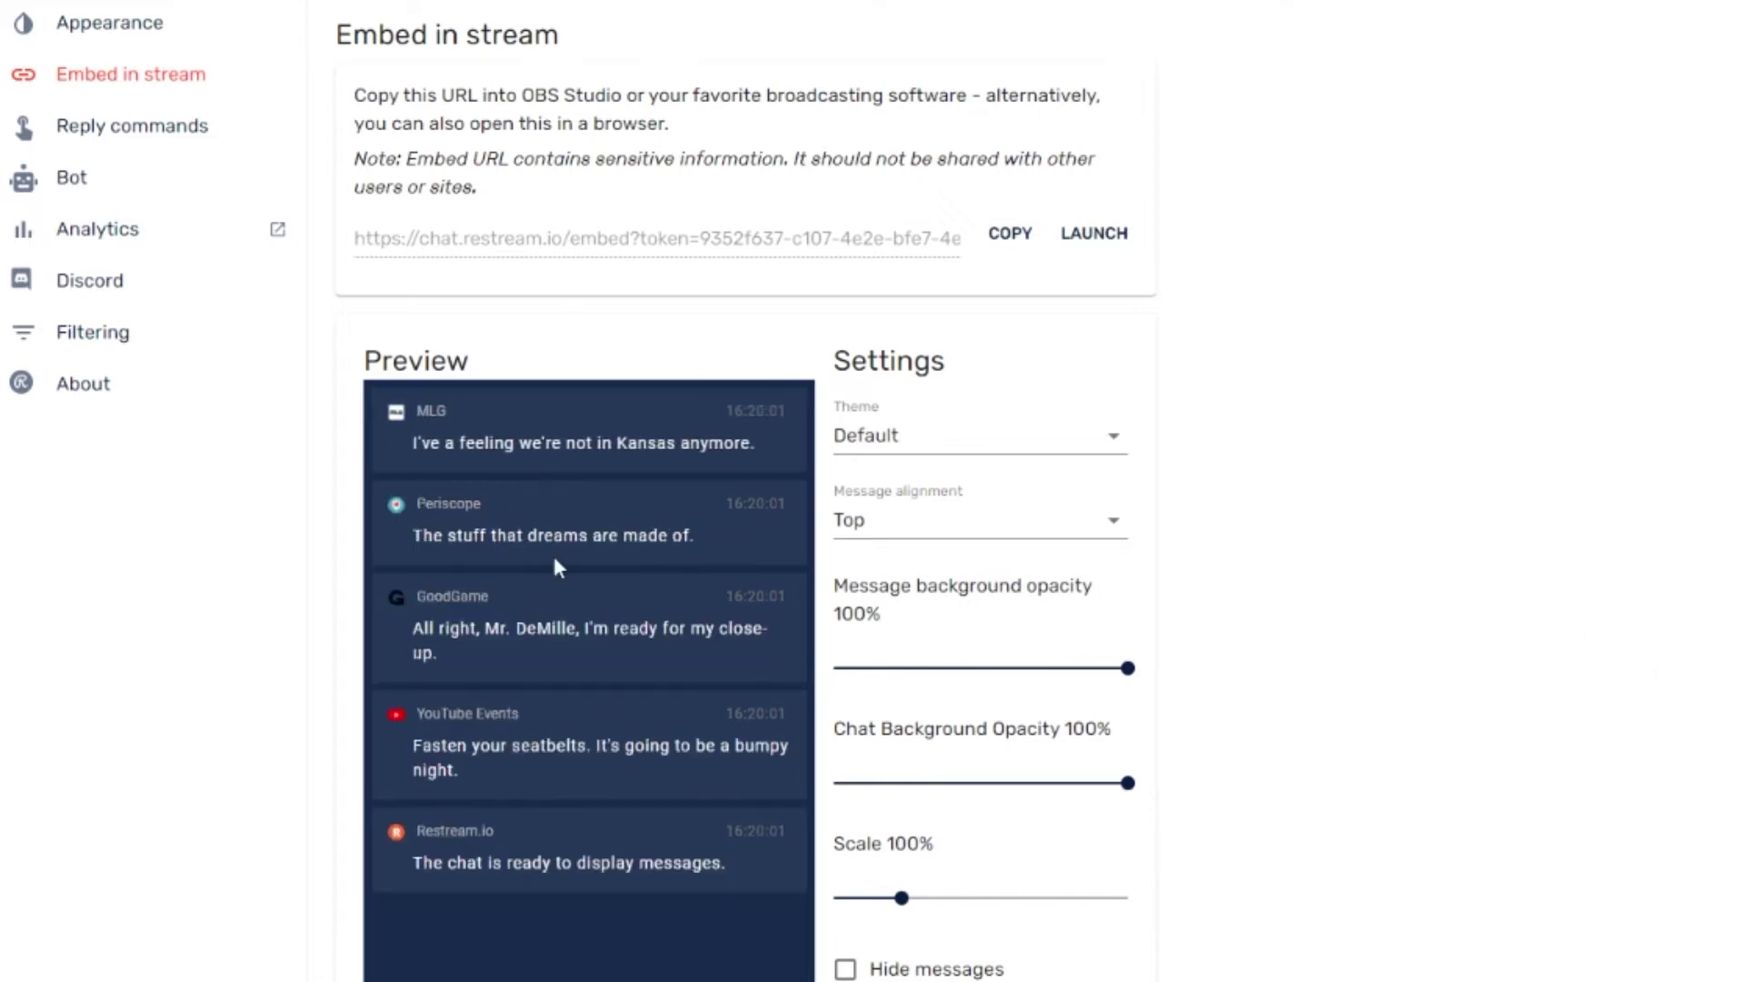
left_click(946, 438)
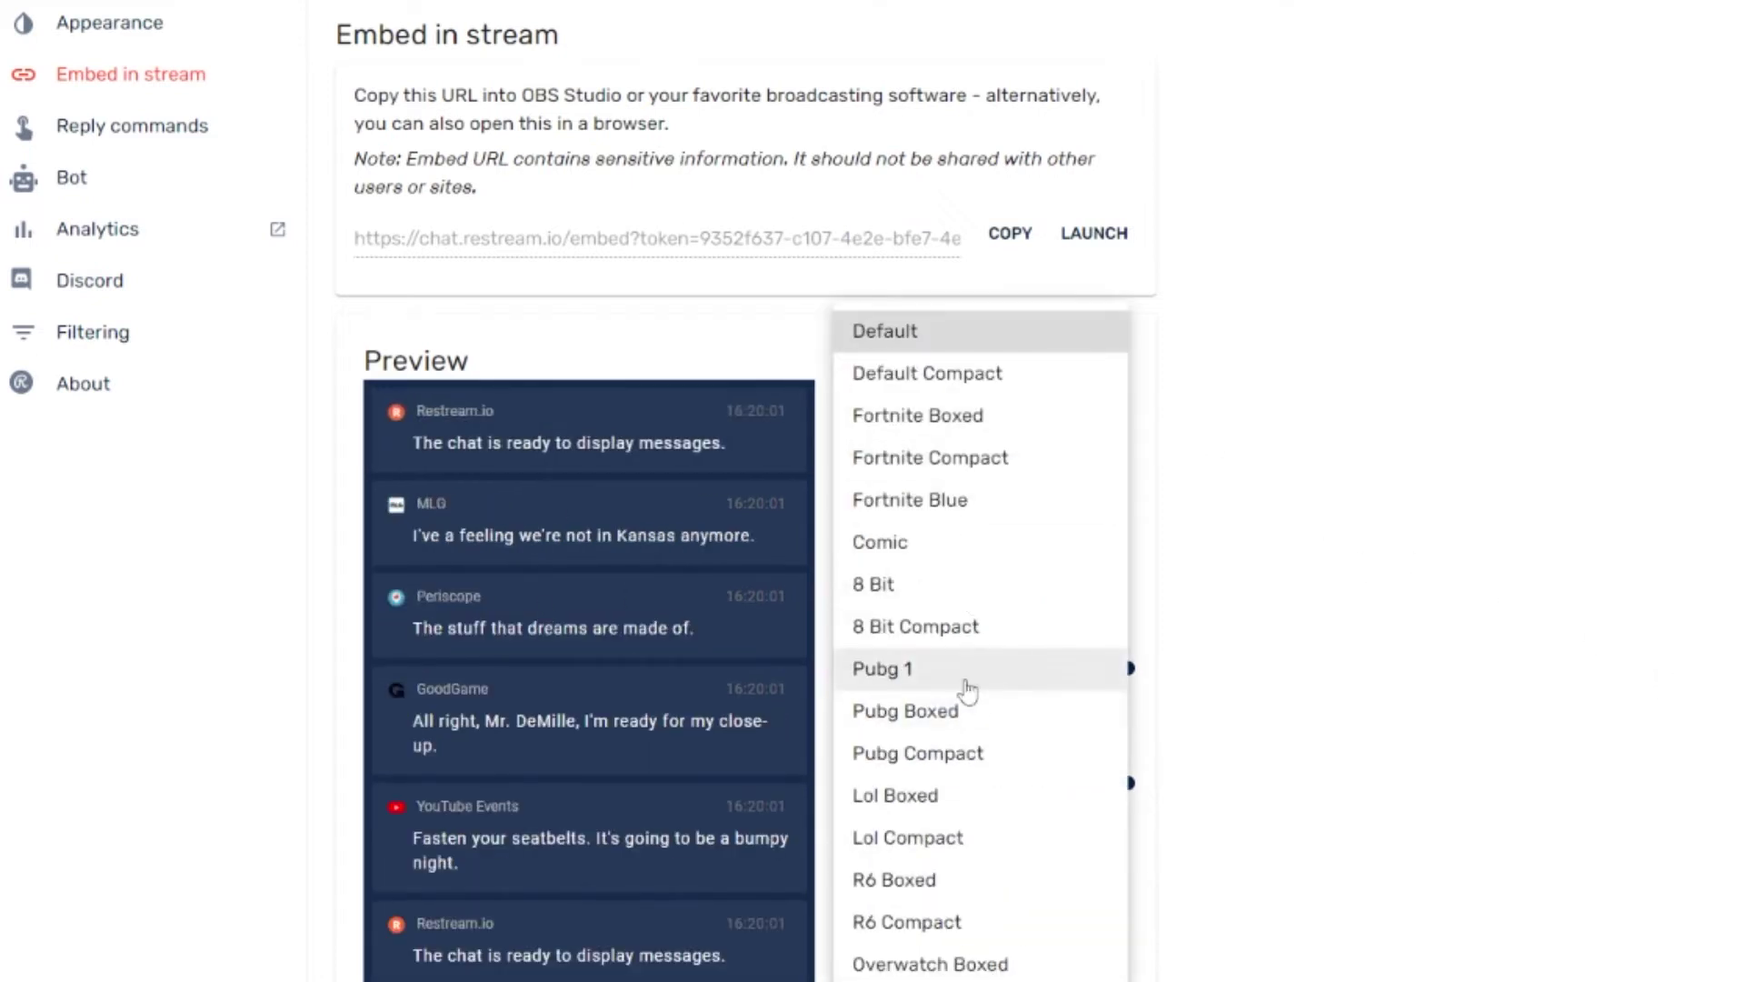
left_click(966, 688)
left_click(1012, 437)
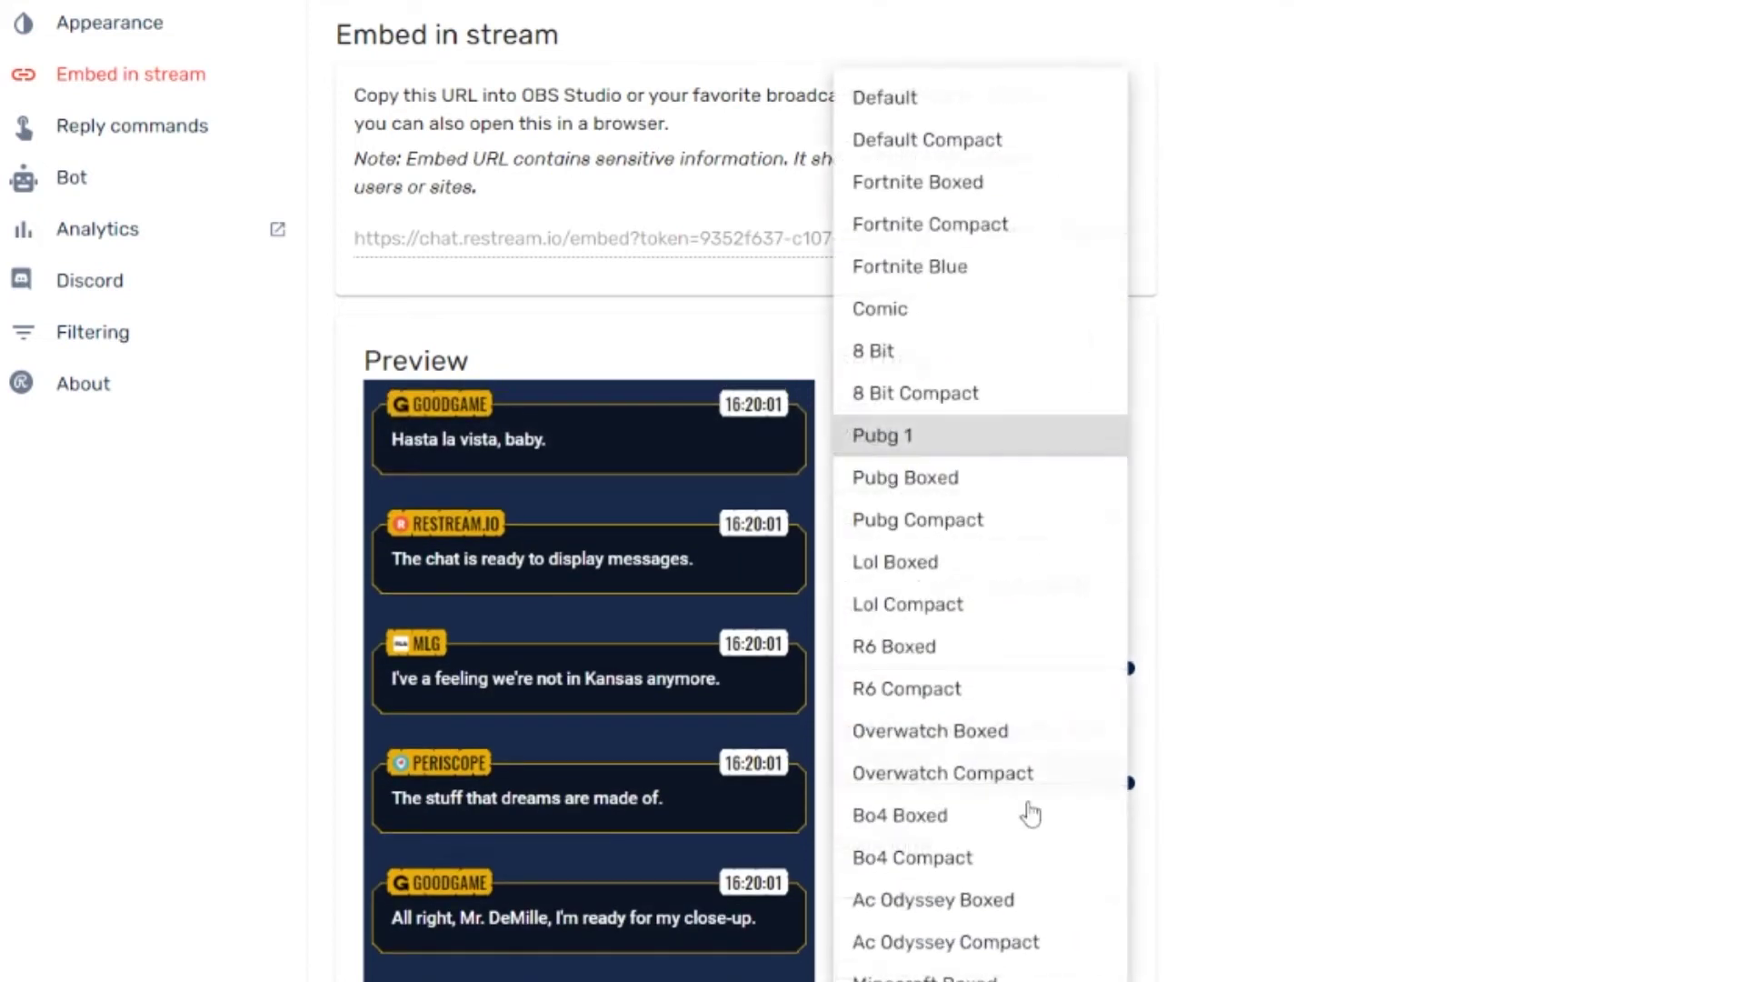
left_click(953, 454)
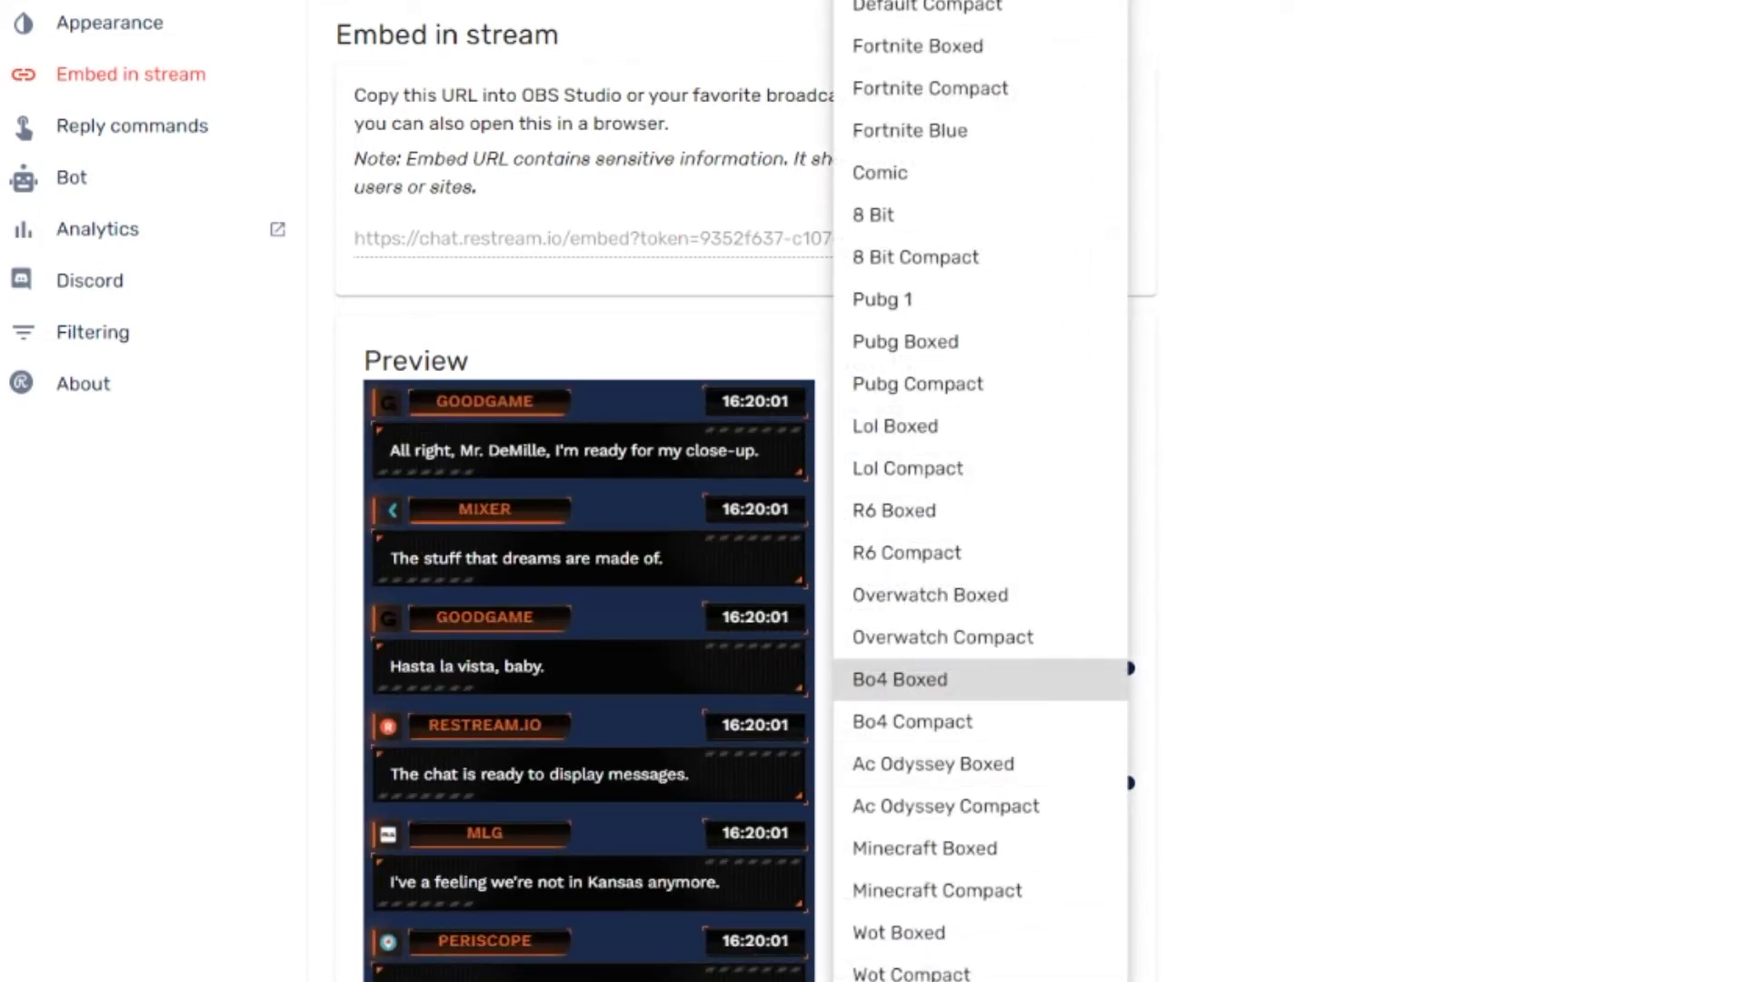
left_click(899, 932)
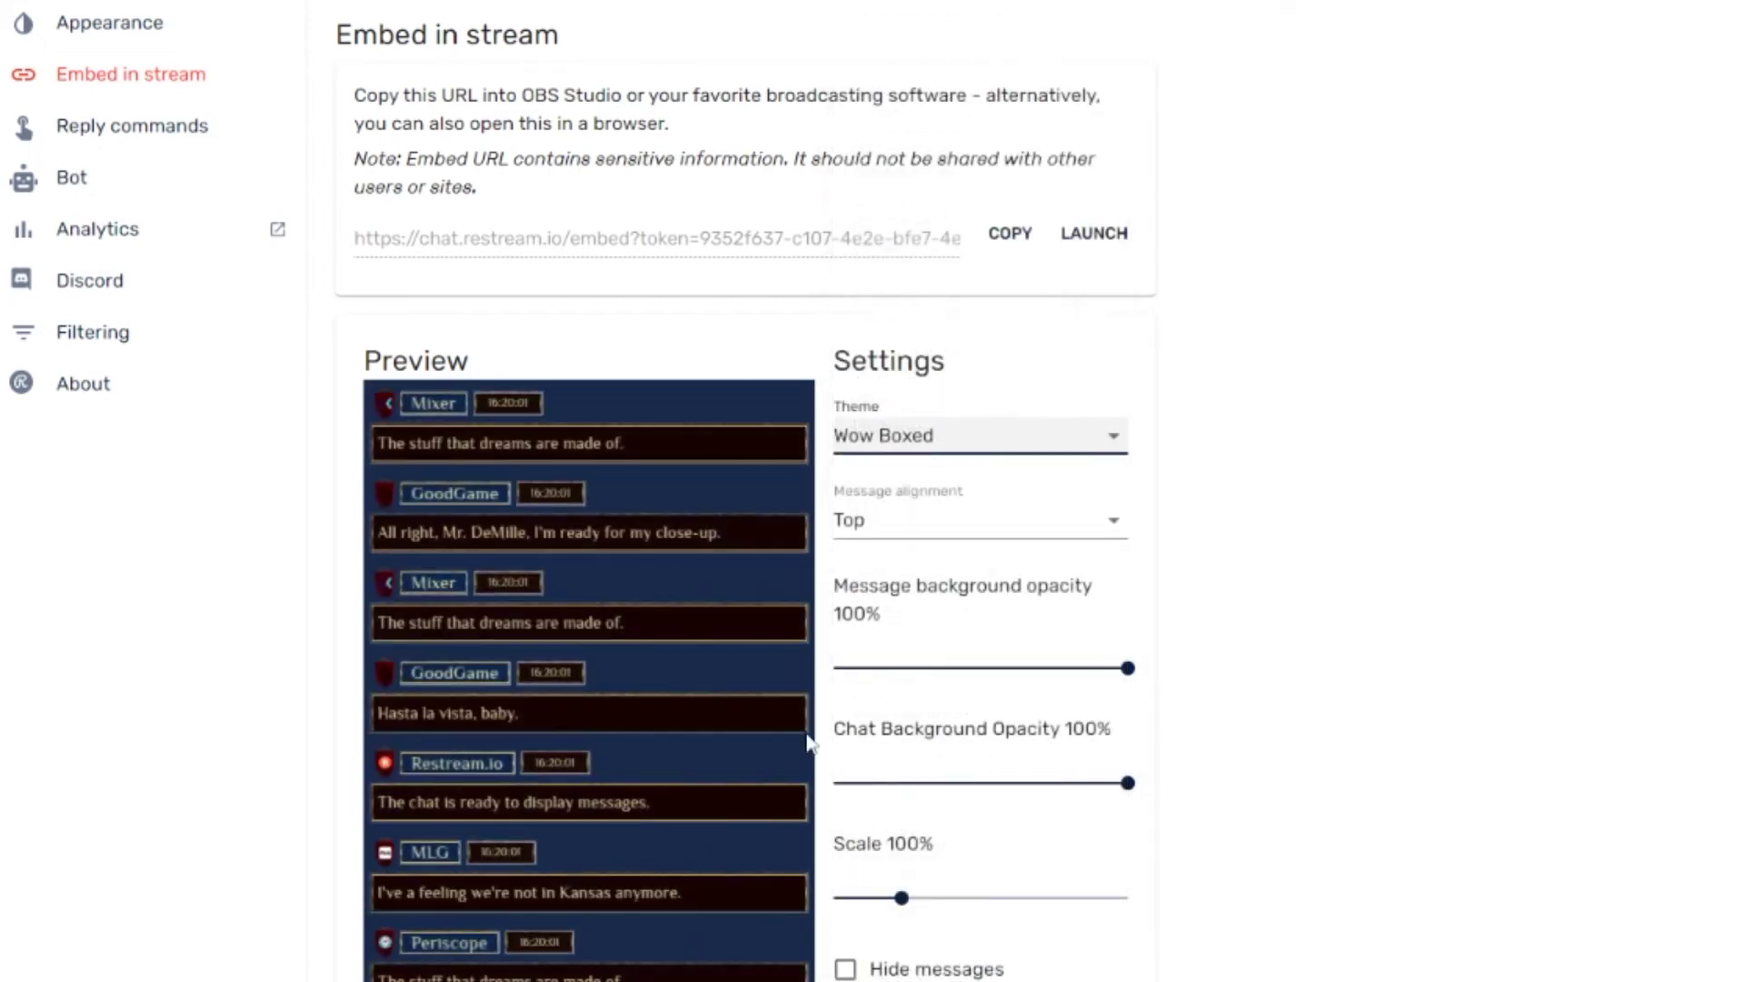